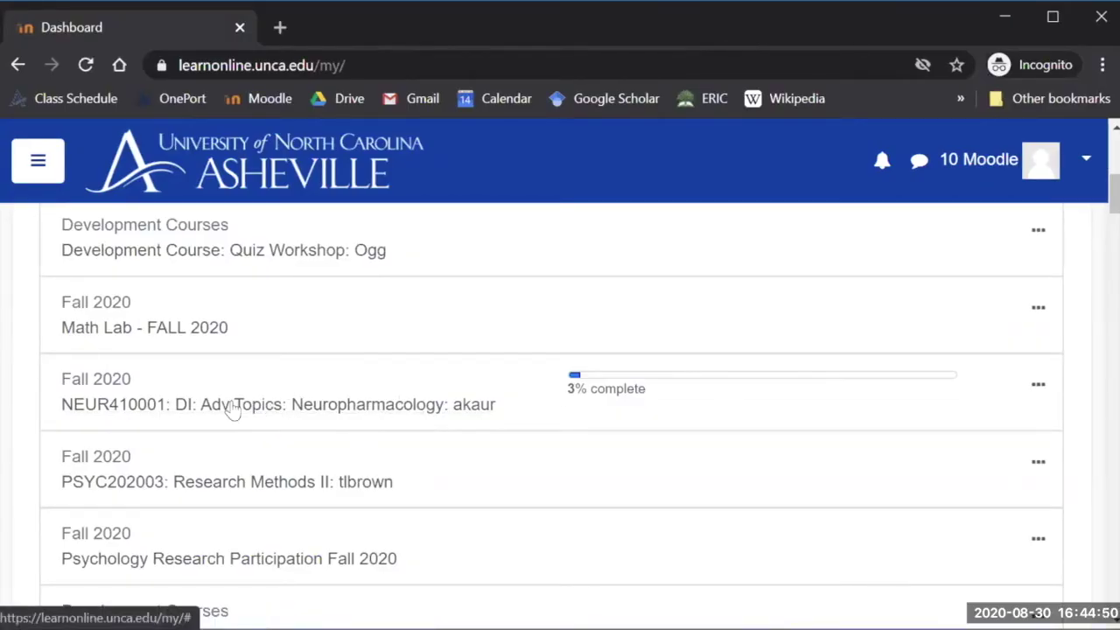
# Step: Open the NEUR410001 Neuropharmacology course and review its Getting Started materials and Course Pre-assessment items down to Assignment Details
pyautogui.click(194, 406)
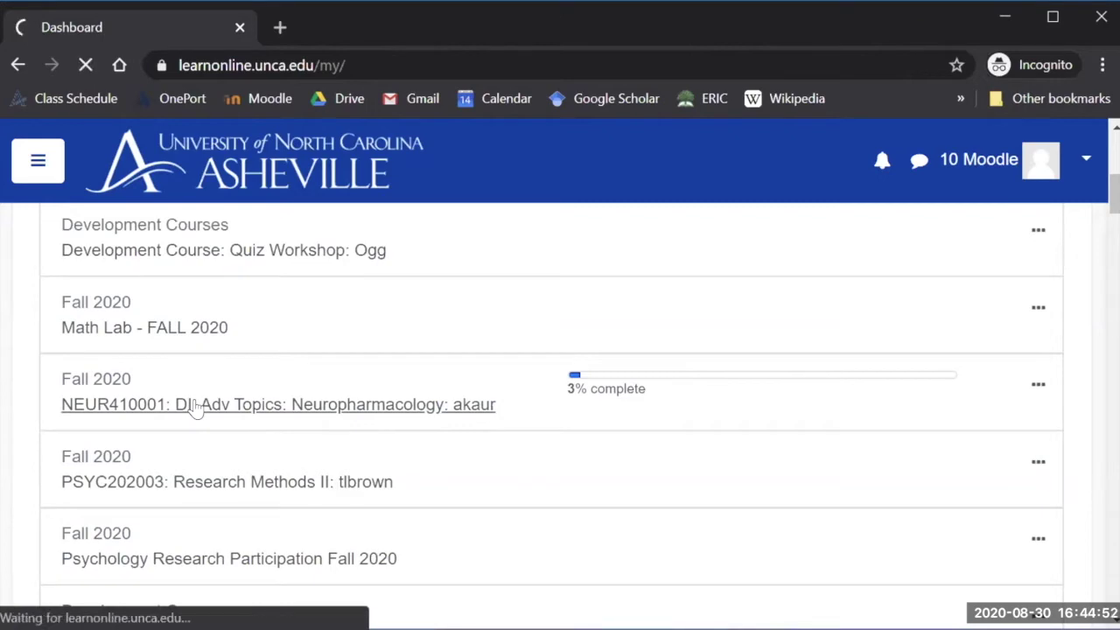
pyautogui.scroll(-3, 1072, 492)
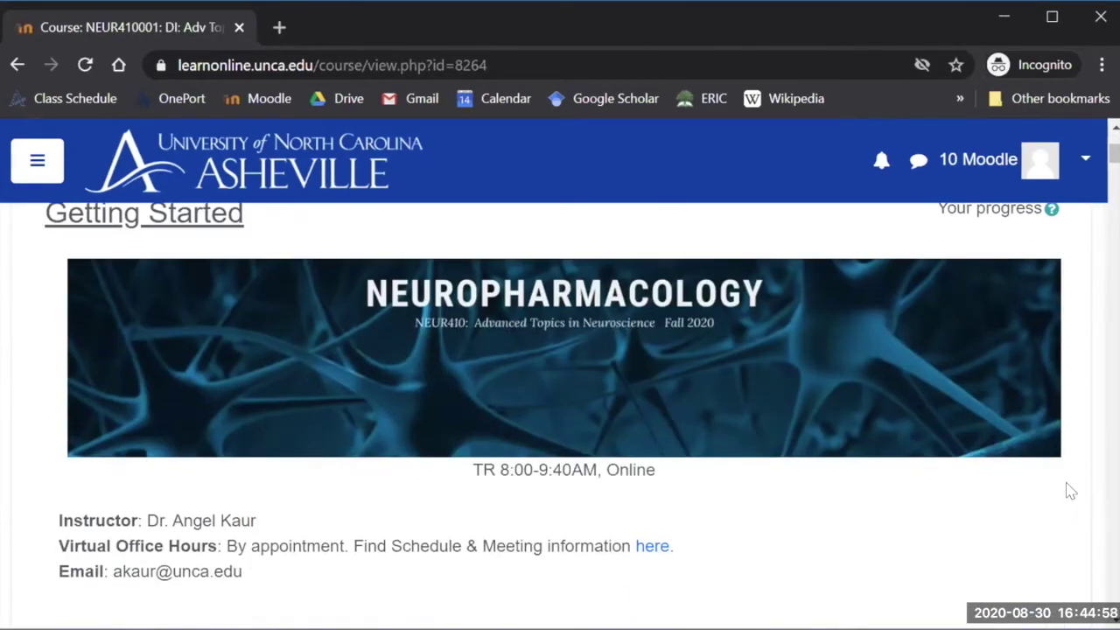
pyautogui.scroll(-3, 1071, 492)
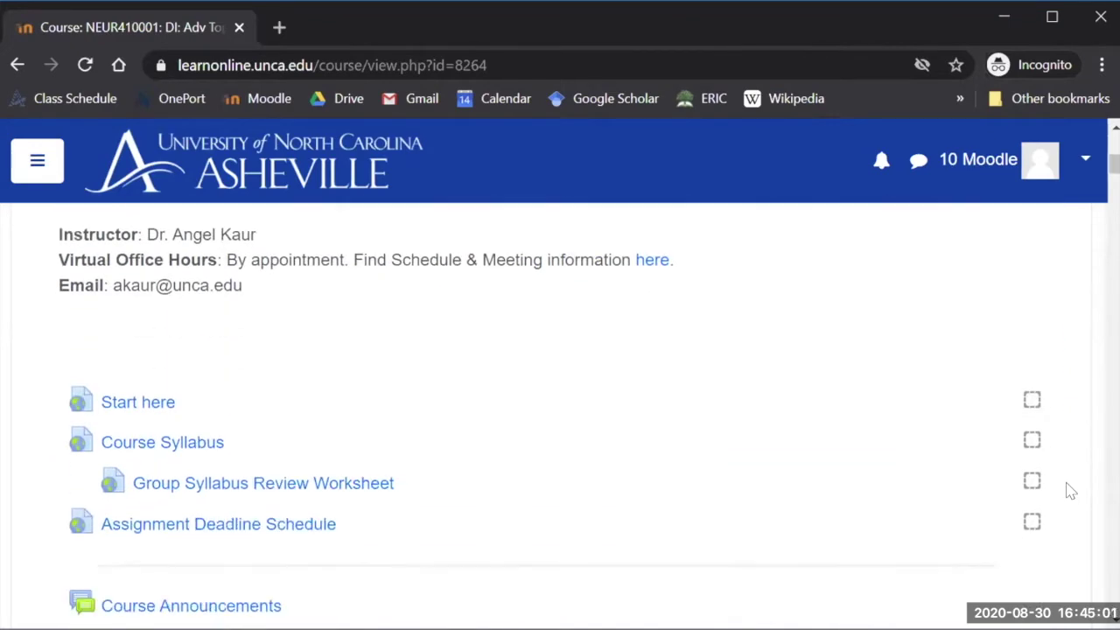
pyautogui.scroll(-2, 1070, 487)
pyautogui.scroll(1, 1070, 489)
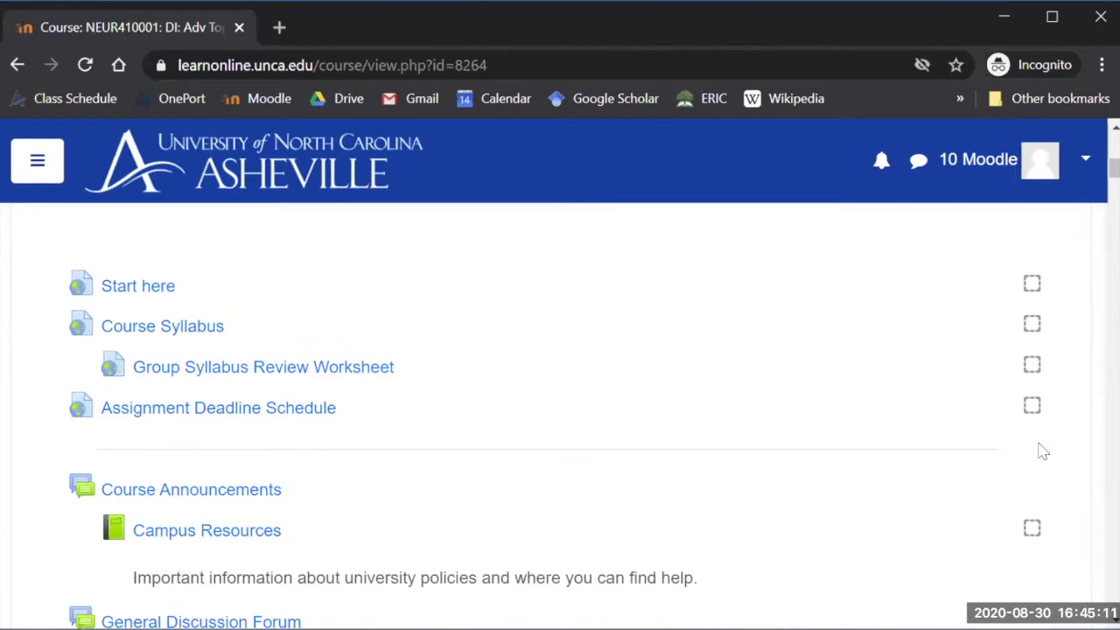
pyautogui.scroll(-5, 1043, 451)
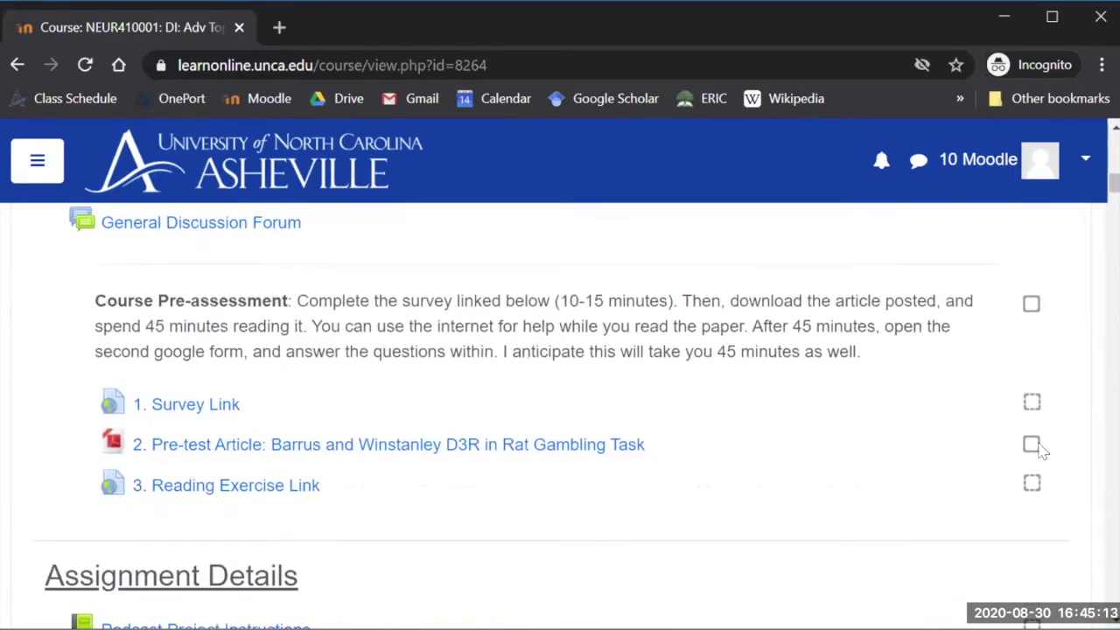
pyautogui.scroll(-4, 1044, 450)
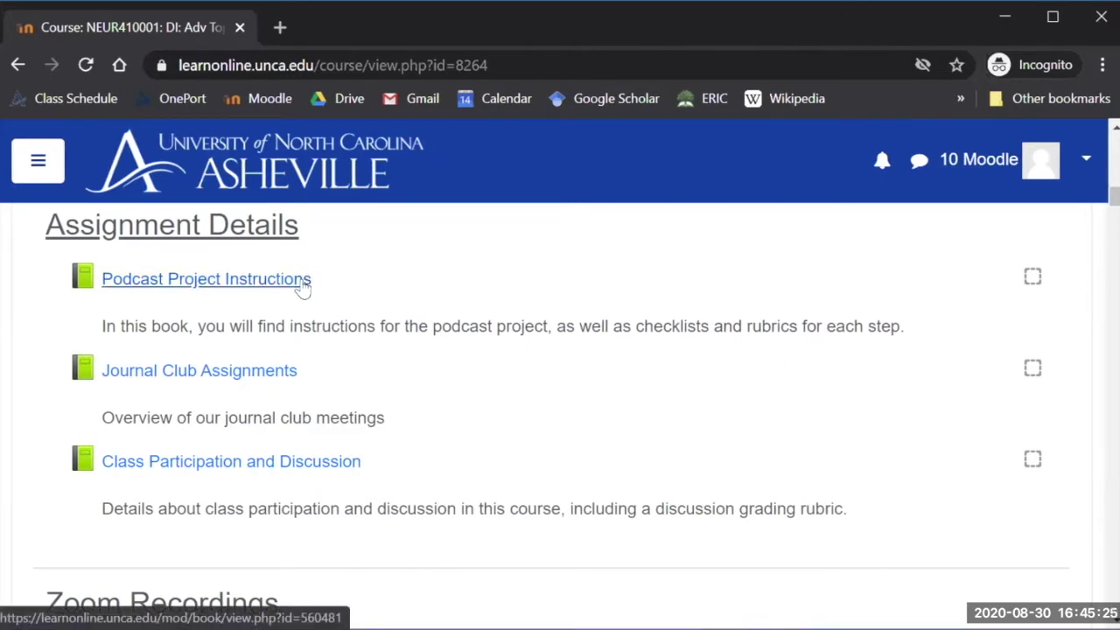
# Step: Open the Podcast Project Instructions book and check the download link for the instructions file, closing the tab it opens
pyautogui.click(302, 282)
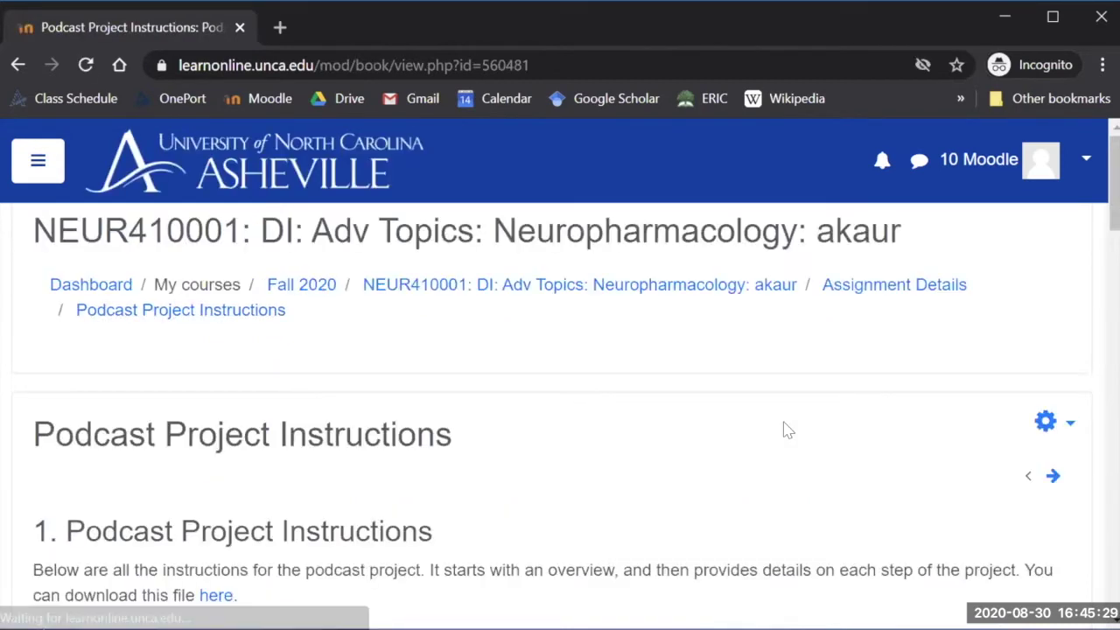
pyautogui.scroll(-1, 785, 430)
pyautogui.scroll(-2, 785, 430)
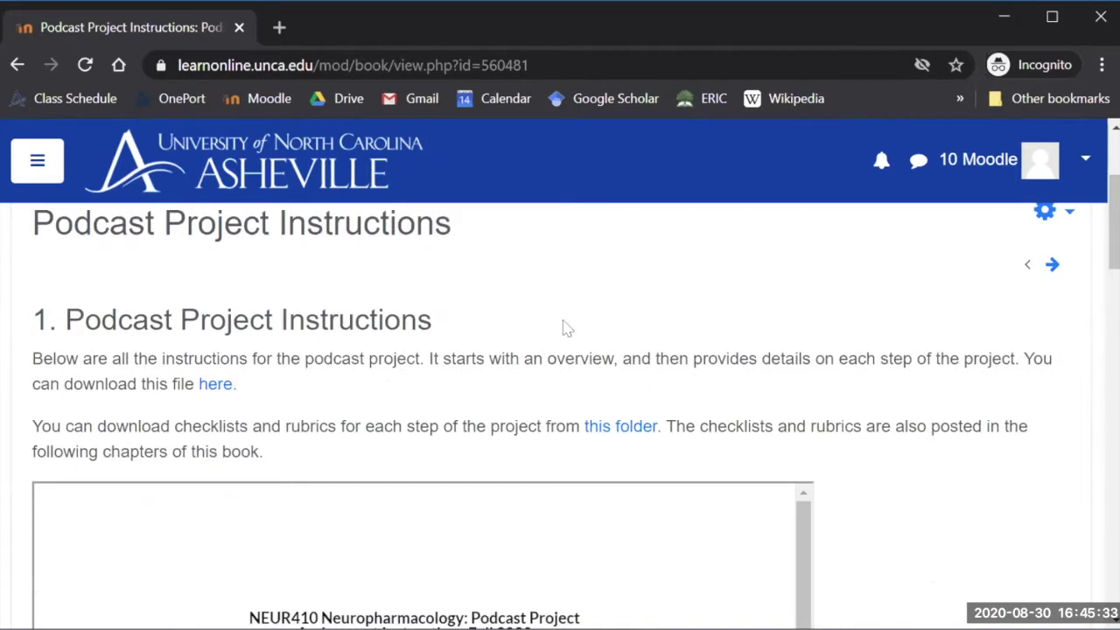
pyautogui.click(215, 385)
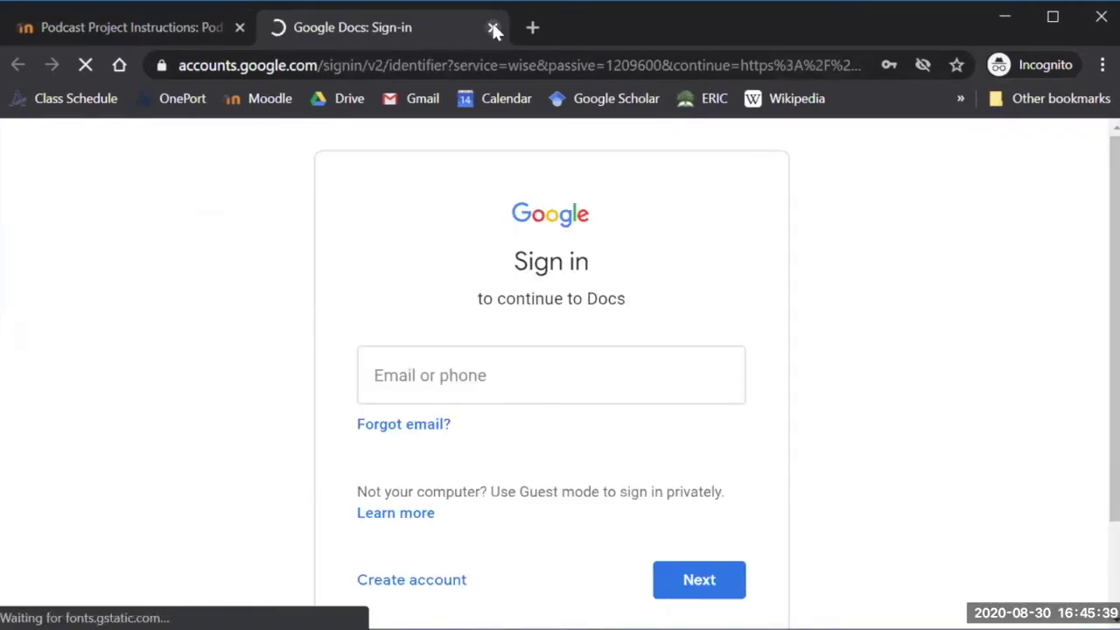
pyautogui.click(492, 28)
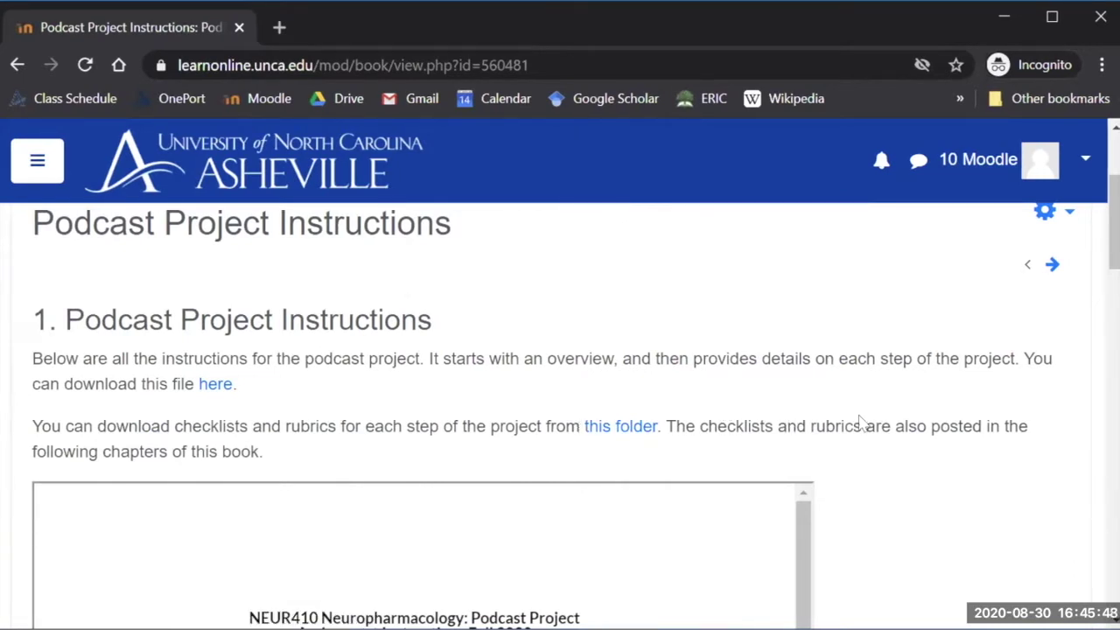
# Step: Review the embedded podcast assignment document and the book's table of contents
pyautogui.scroll(-5, 862, 423)
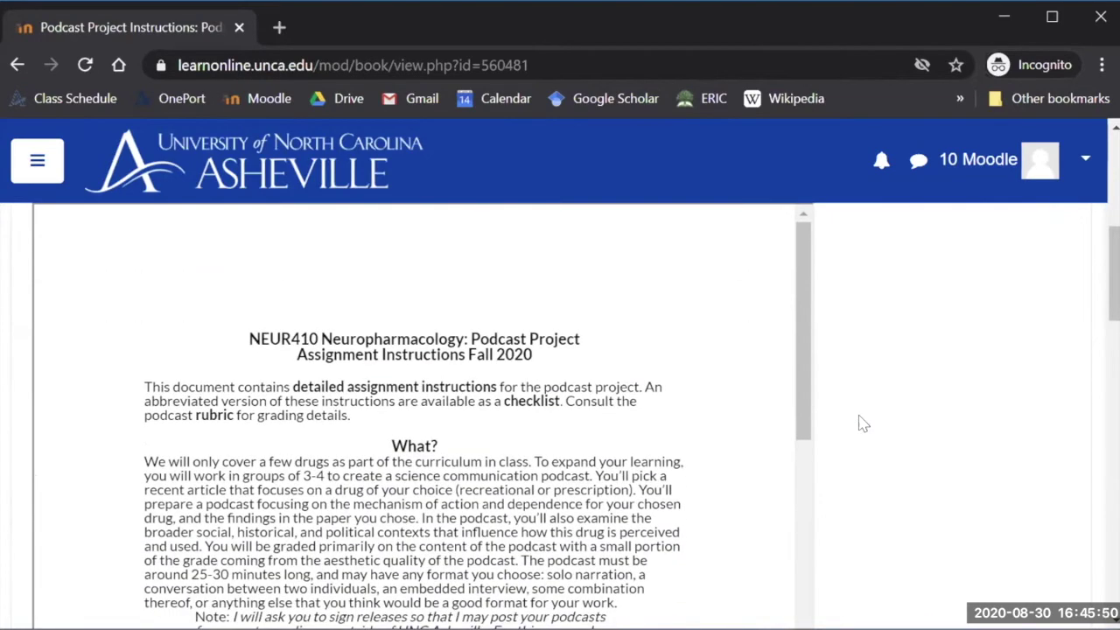
pyautogui.scroll(-10, 862, 424)
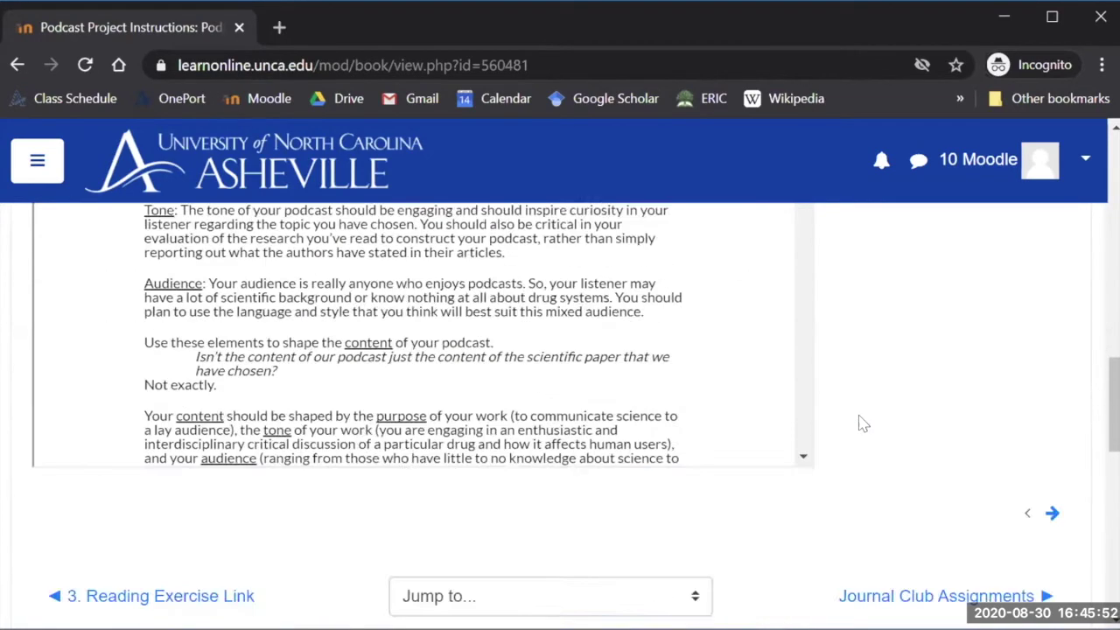
pyautogui.scroll(-8, 862, 423)
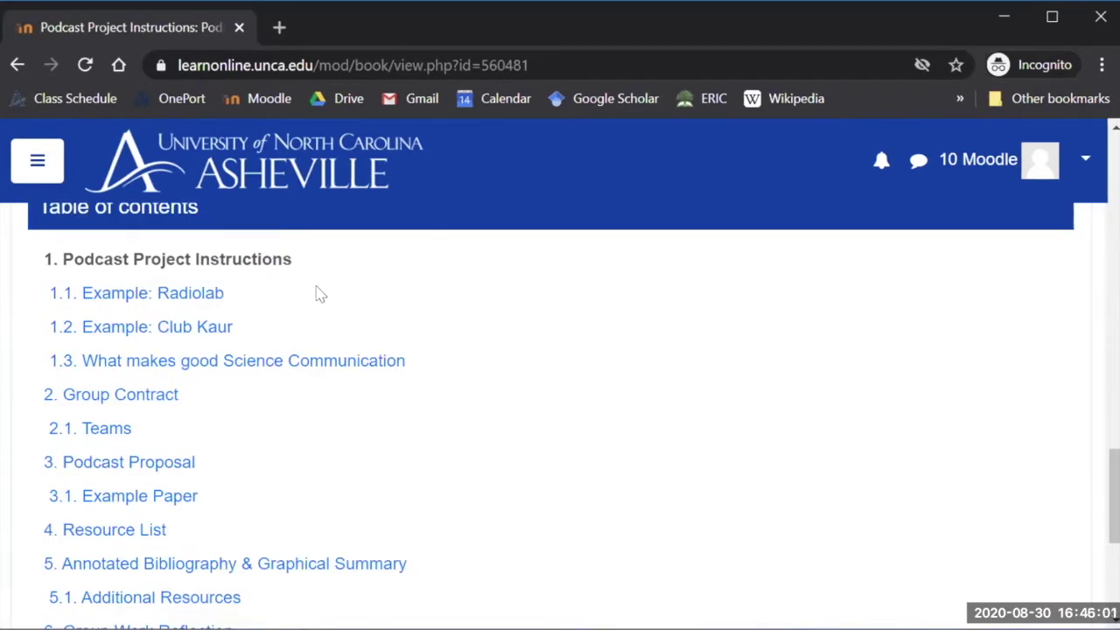
# Step: Open the Group Contract chapter of the book and review its required and optional checklist items
pyautogui.click(157, 400)
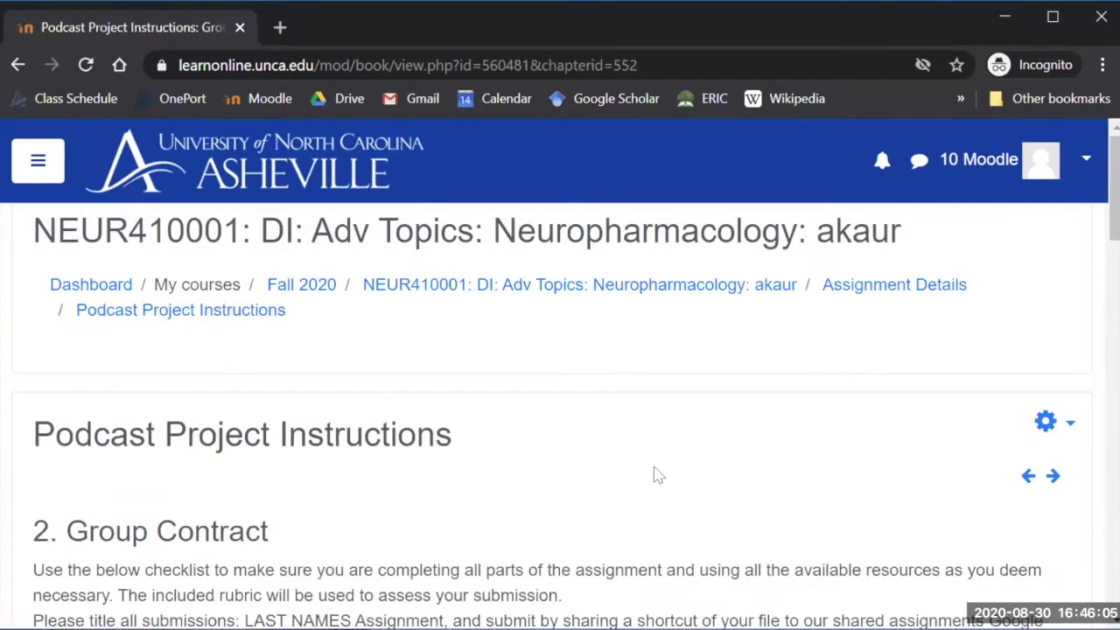
pyautogui.scroll(-3, 657, 475)
pyautogui.scroll(-2, 657, 475)
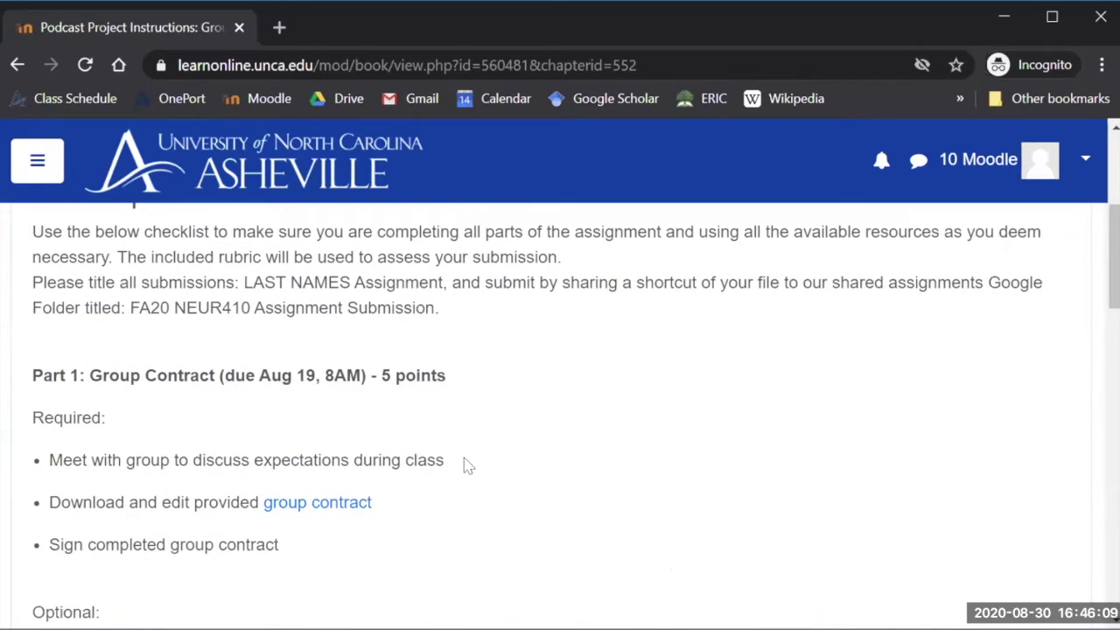
pyautogui.scroll(-6, 467, 464)
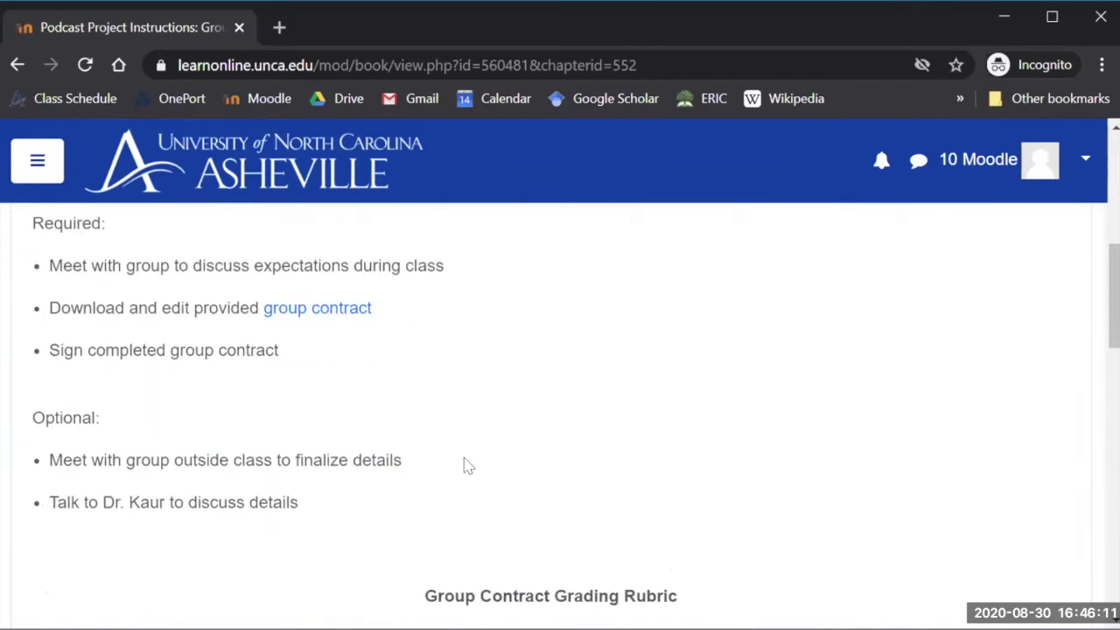
pyautogui.scroll(5, 465, 457)
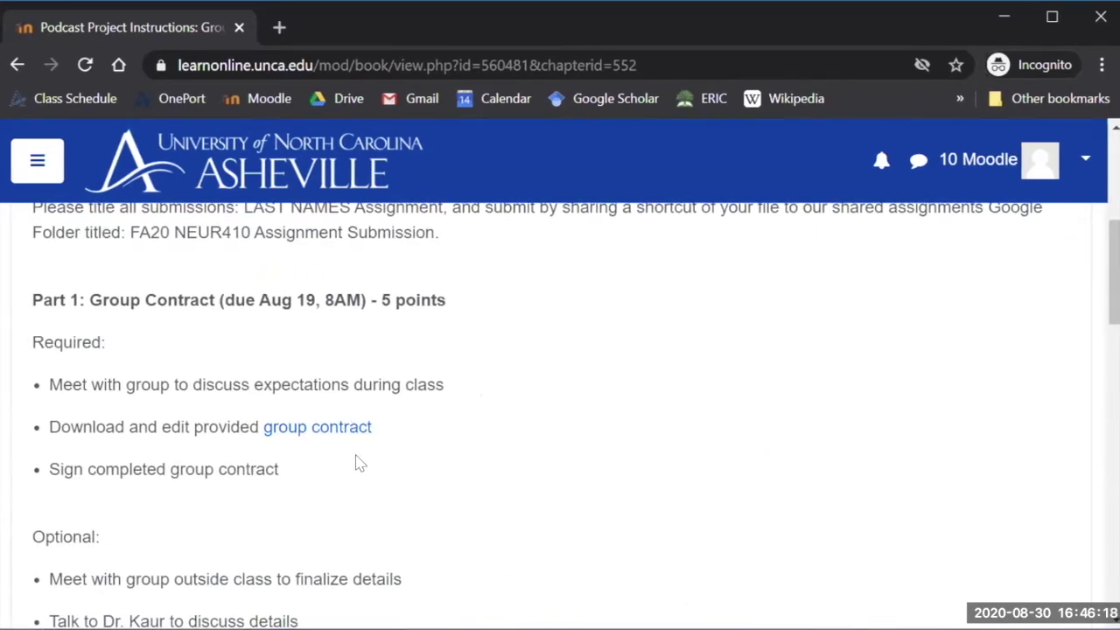
# Step: Open chapter 1.2, Example: Club Kaur, from the table of contents and follow its link to Clubkaur.com
pyautogui.scroll(-10, 358, 463)
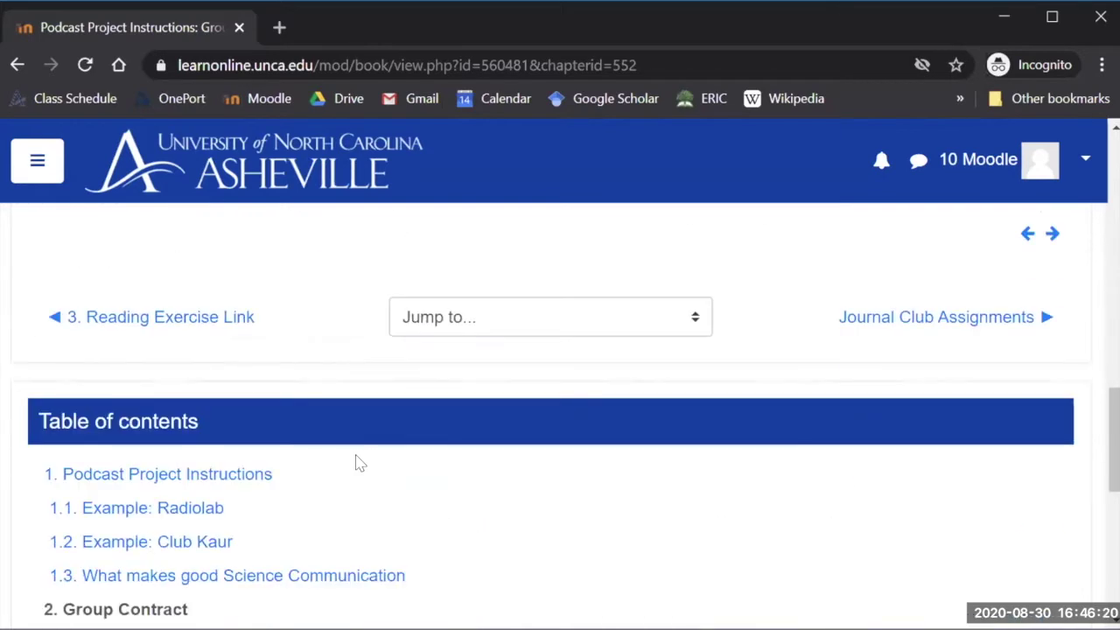
pyautogui.scroll(-2, 358, 463)
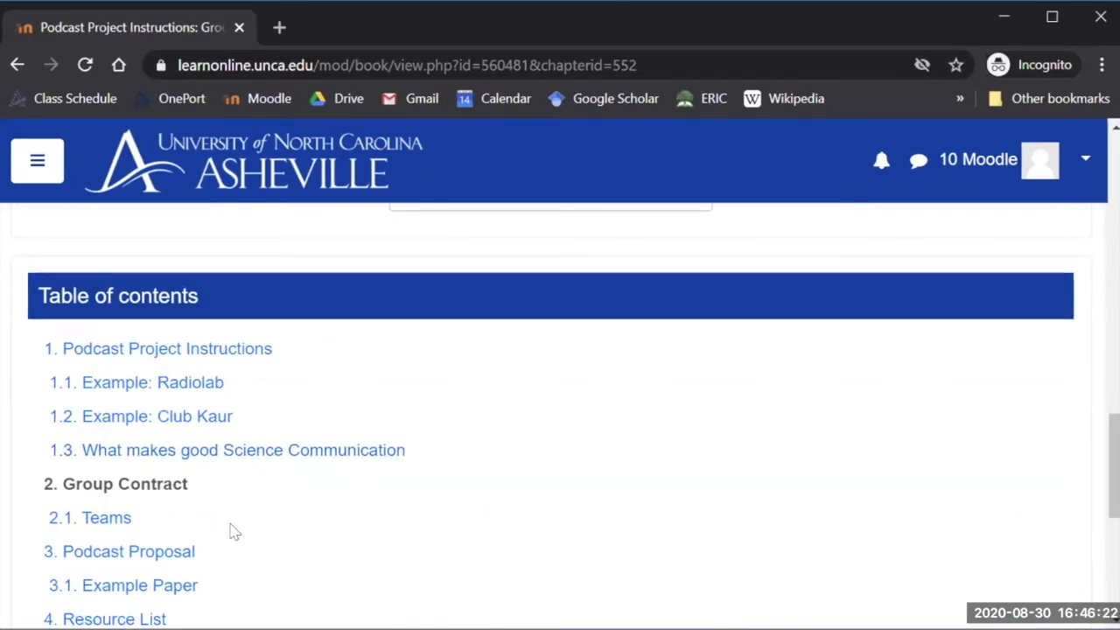
pyautogui.scroll(-2, 205, 555)
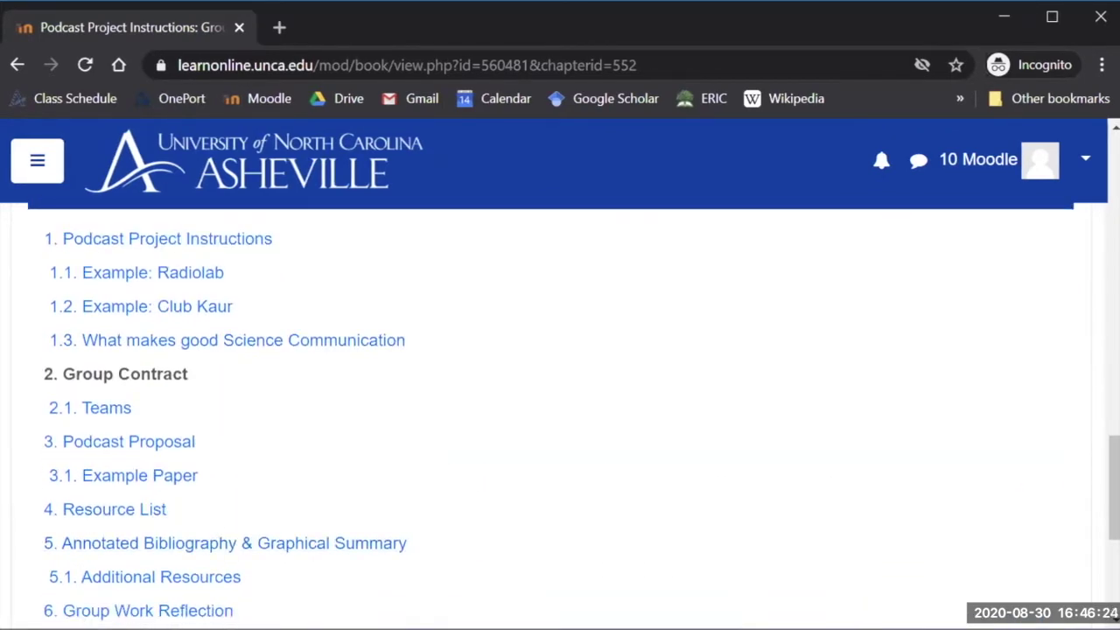
pyautogui.click(181, 305)
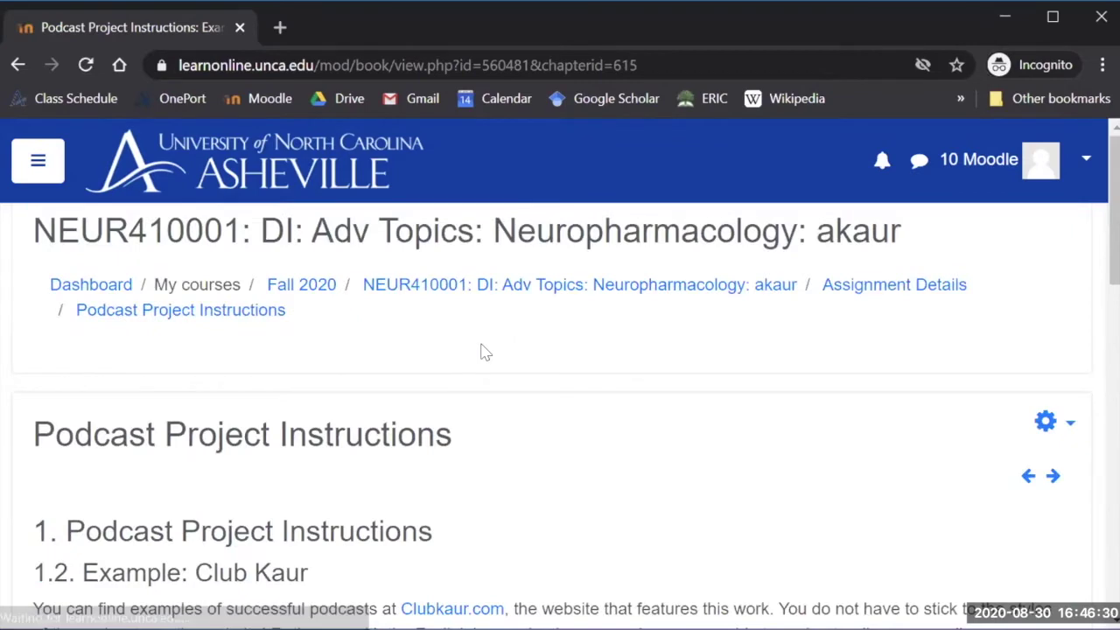
pyautogui.scroll(-2, 486, 352)
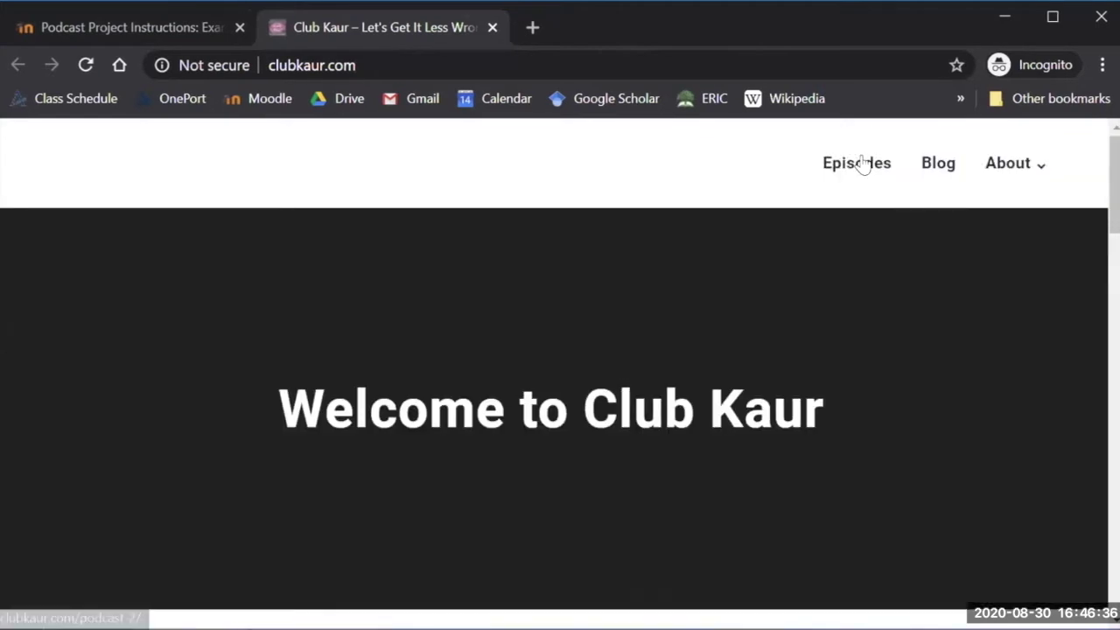
# Step: Open Episode 6: Back in the Booth among the podcast episodes, review its audio player, related reading and credits, and close the site
pyautogui.click(863, 166)
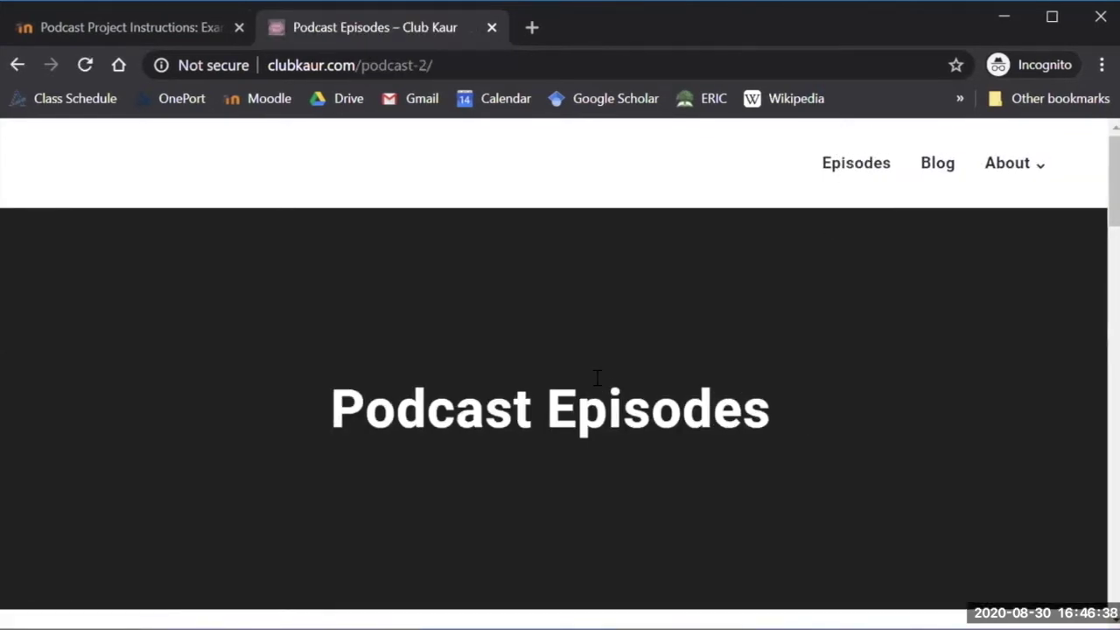
pyautogui.scroll(-5, 596, 377)
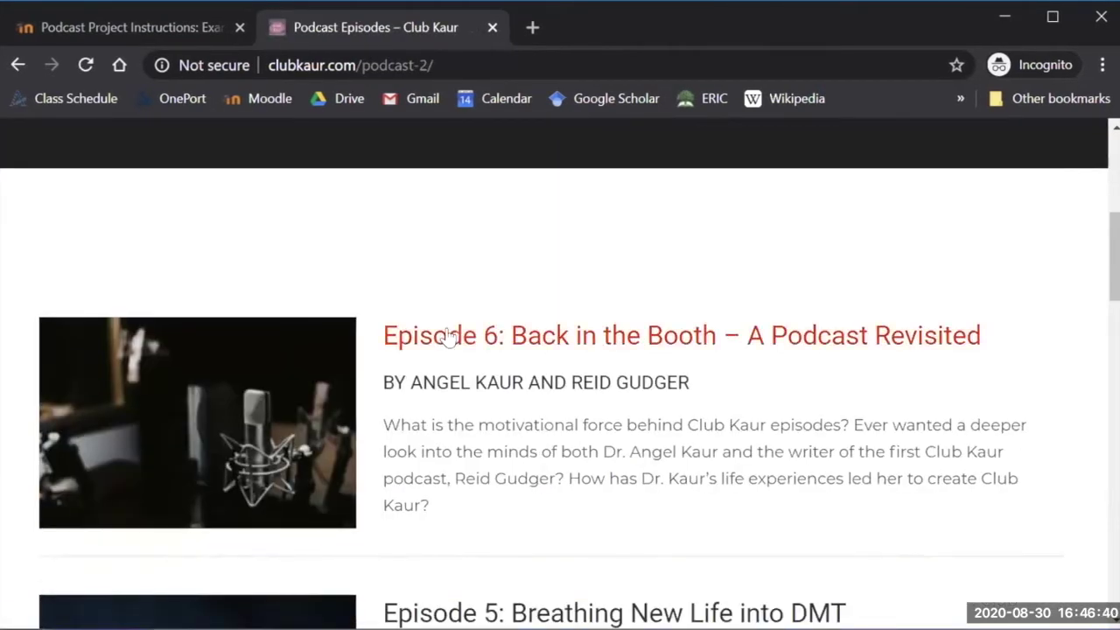
pyautogui.click(448, 338)
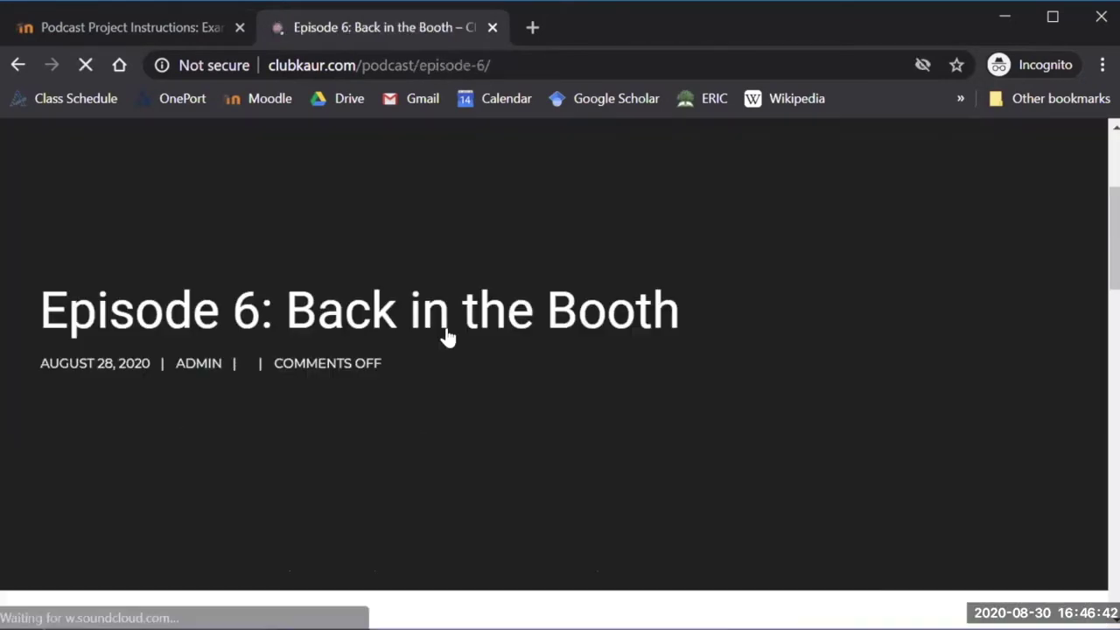
pyautogui.scroll(-5, 445, 336)
pyautogui.scroll(-4, 451, 481)
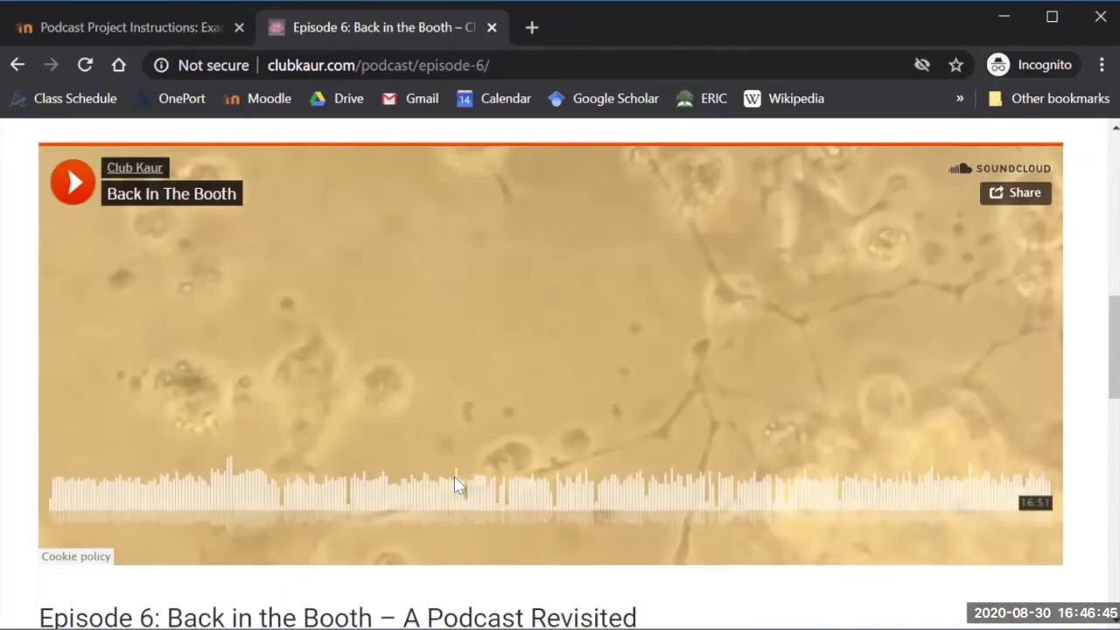
pyautogui.scroll(-8, 455, 486)
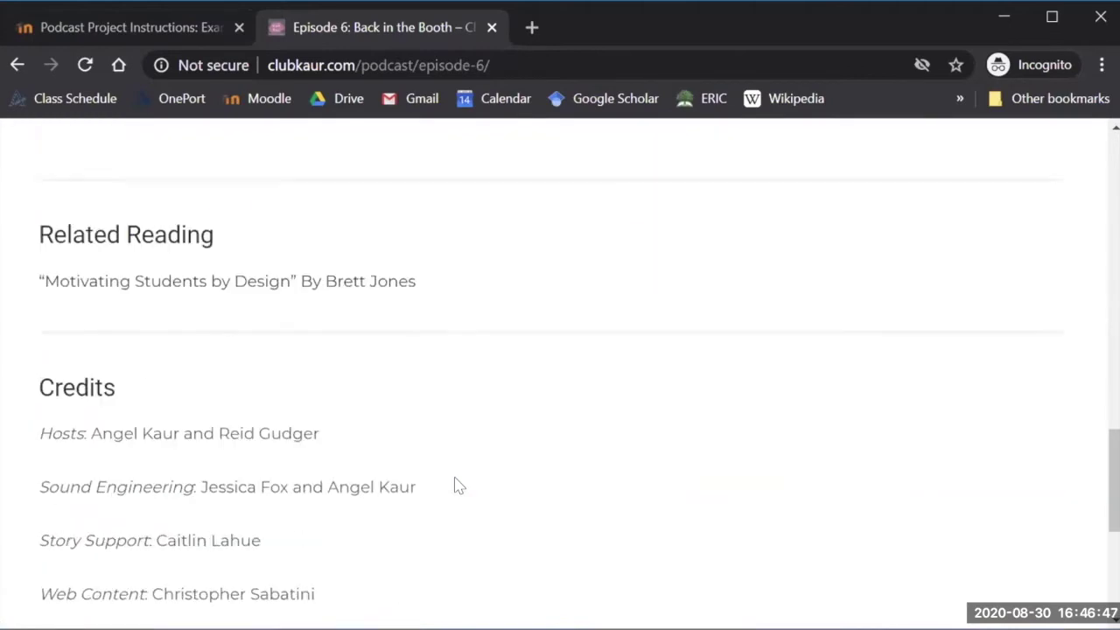
pyautogui.scroll(2, 455, 485)
pyautogui.scroll(10, 455, 486)
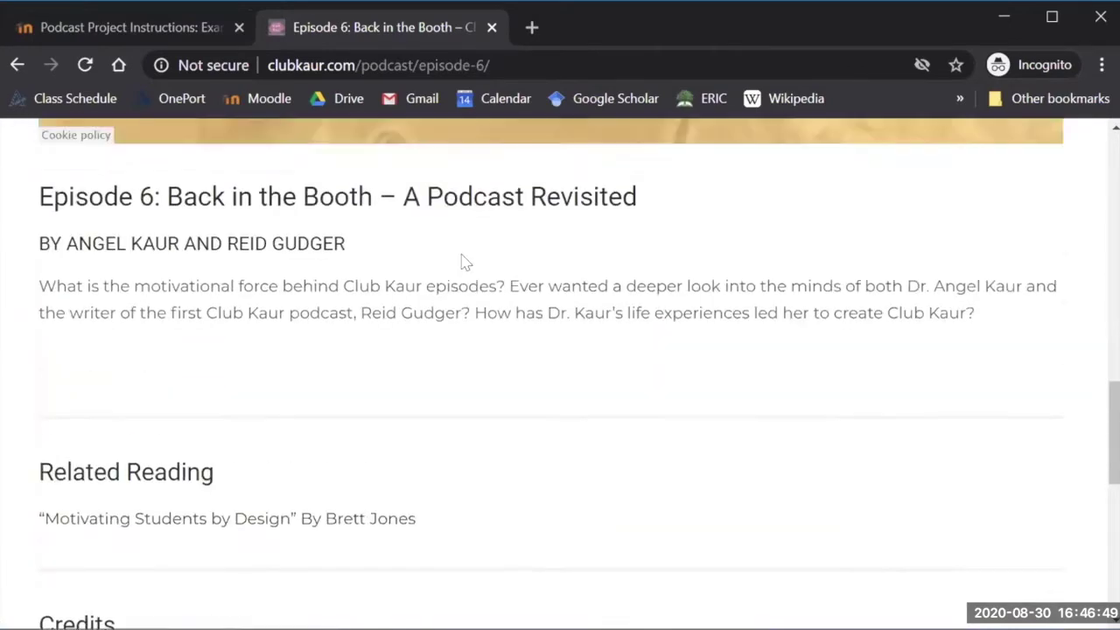
pyautogui.hotkey('ctrl', 'w')
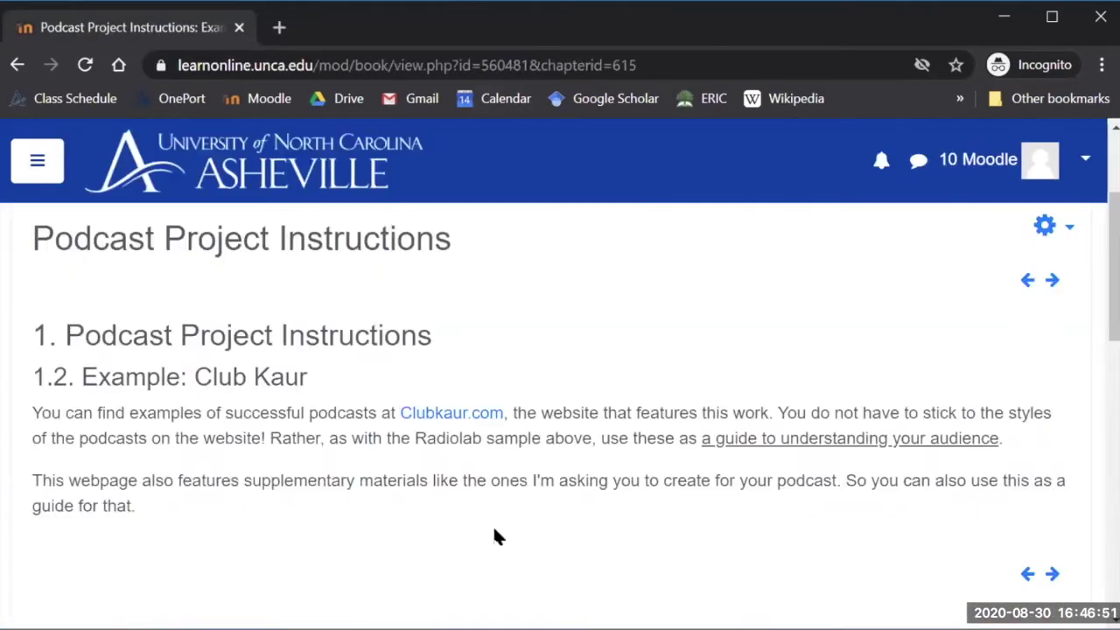
# Step: Return to the NEUR410001 course page and review the Assignment Details and Zoom Recordings sections
pyautogui.scroll(-3, 494, 535)
pyautogui.scroll(3, 494, 536)
pyautogui.scroll(2, 495, 535)
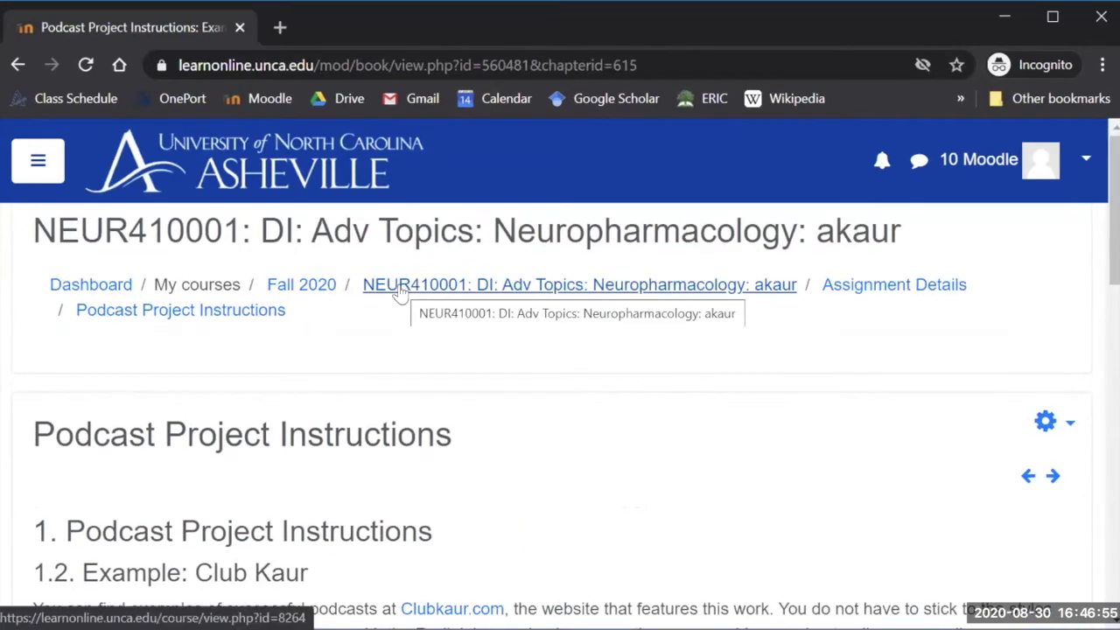
pyautogui.click(400, 293)
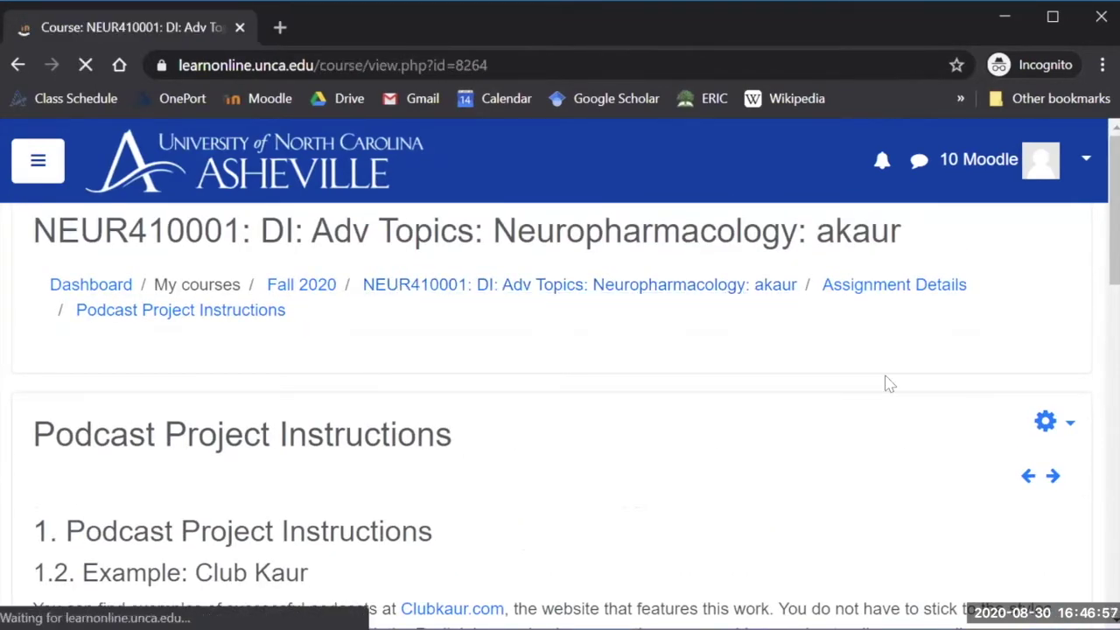
pyautogui.scroll(-7, 889, 383)
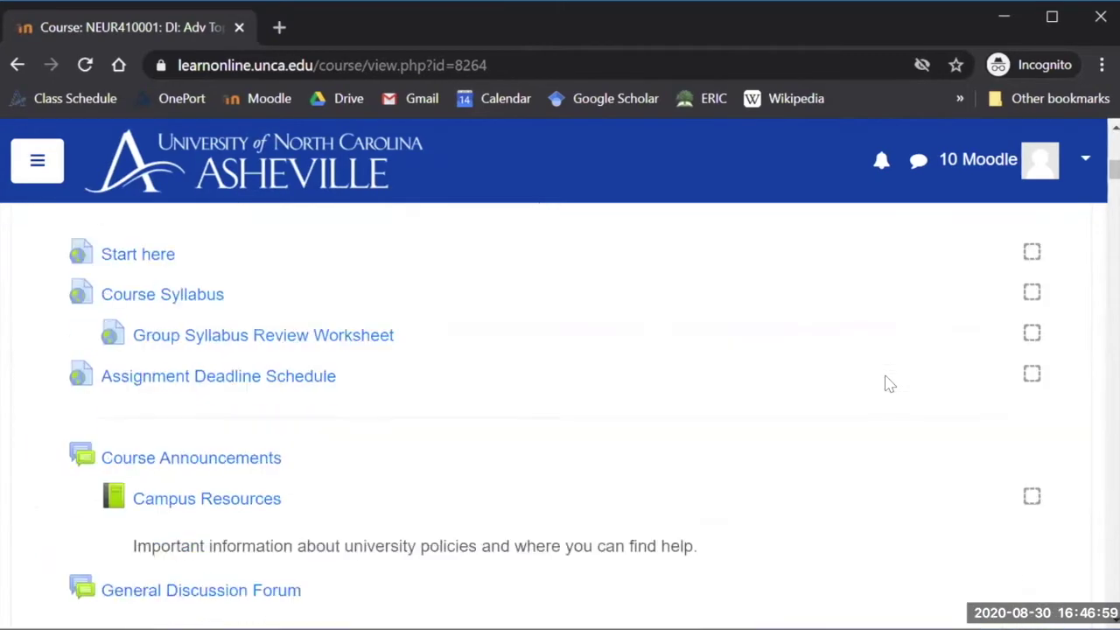
pyautogui.scroll(-5, 890, 383)
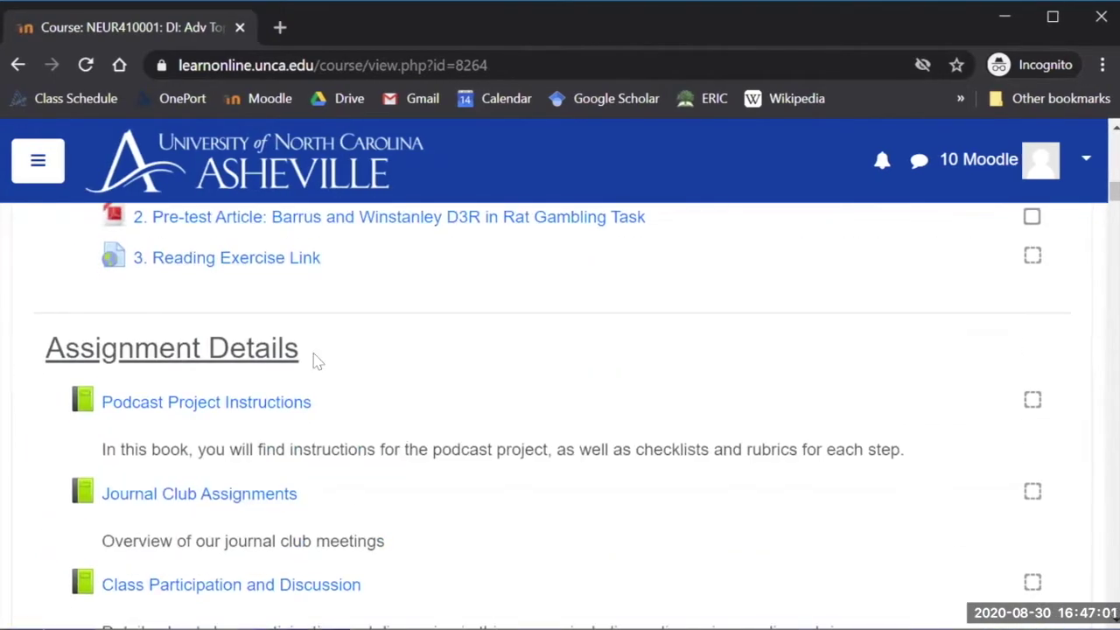
pyautogui.scroll(-3, 413, 477)
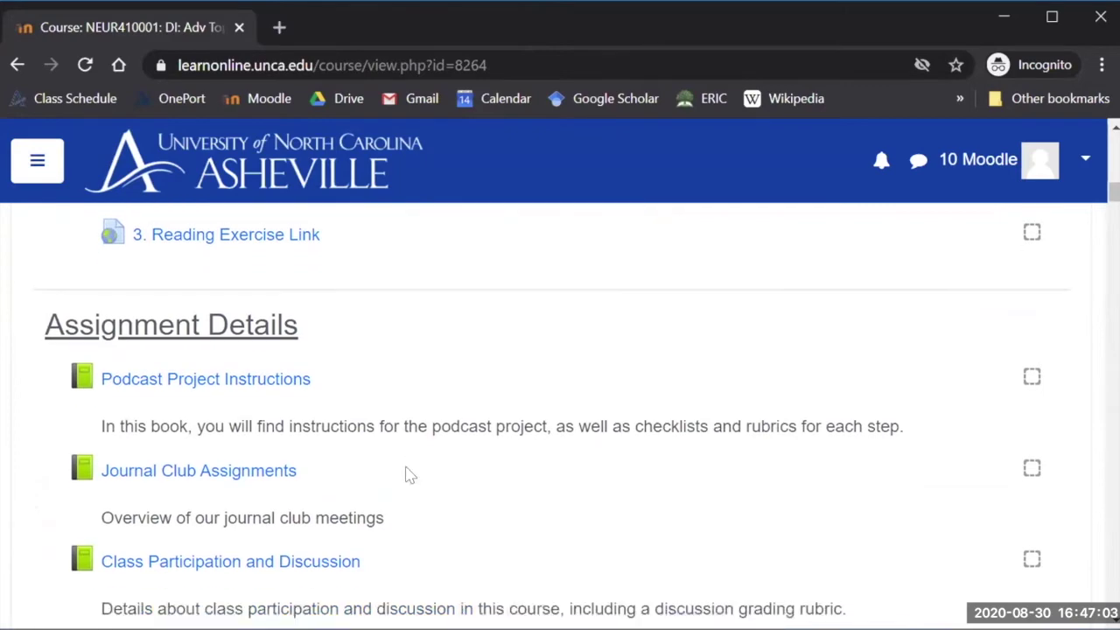
pyautogui.scroll(-1, 399, 401)
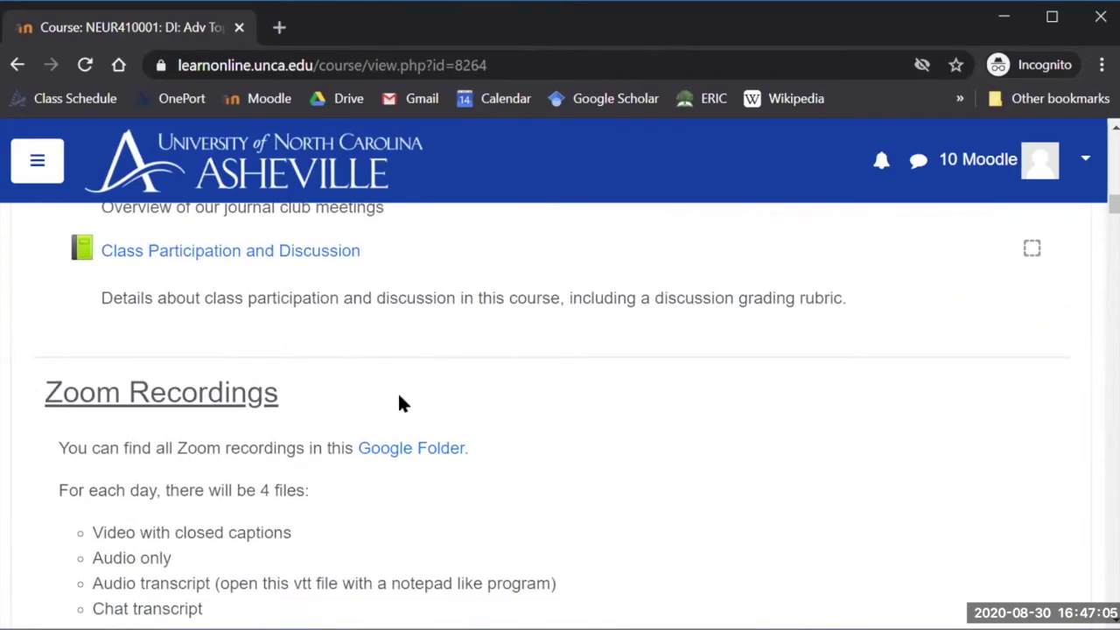
# Step: Open the MiniLectures & Knowledge Checks: Drug Abuse & Addiction Part 1 book in Week 3 of the course page
pyautogui.scroll(-6, 465, 418)
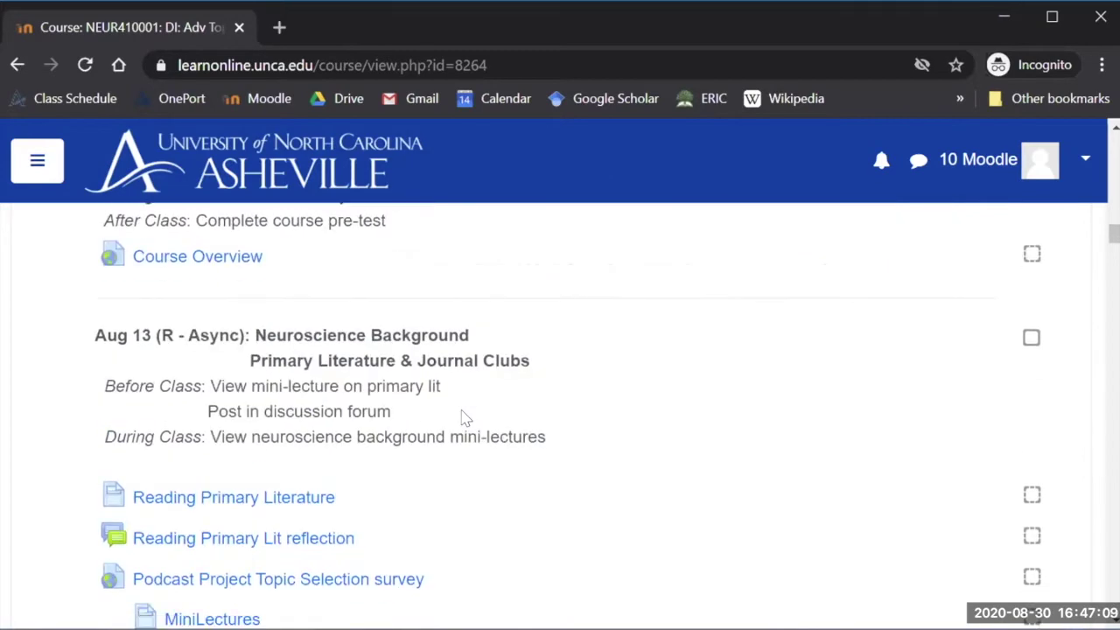
pyautogui.scroll(-10, 465, 419)
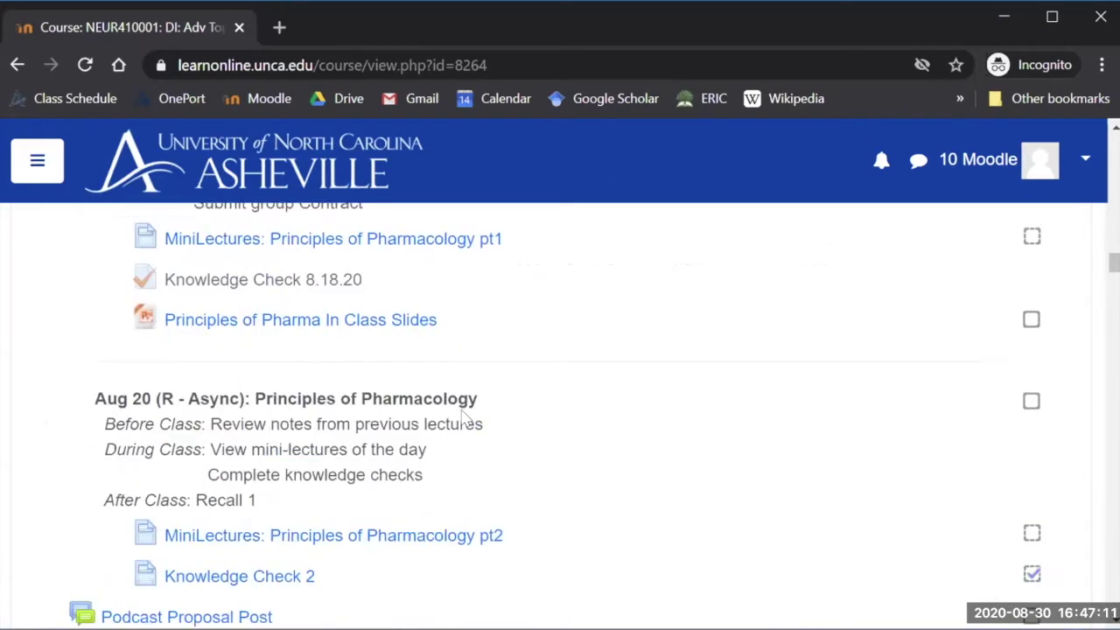
pyautogui.scroll(-3, 465, 419)
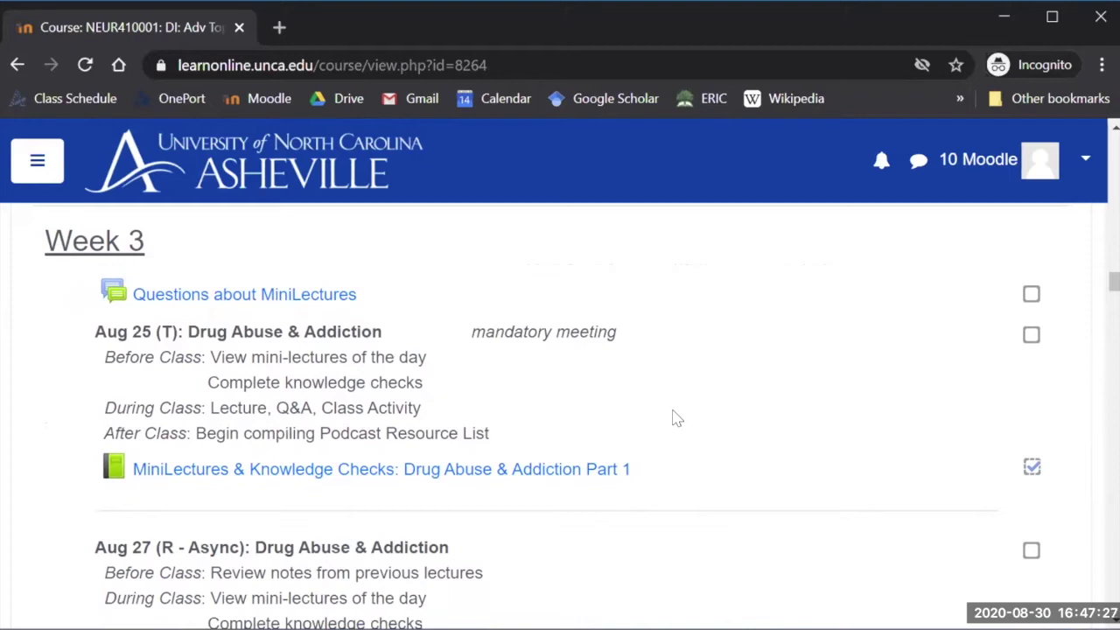
pyautogui.click(591, 469)
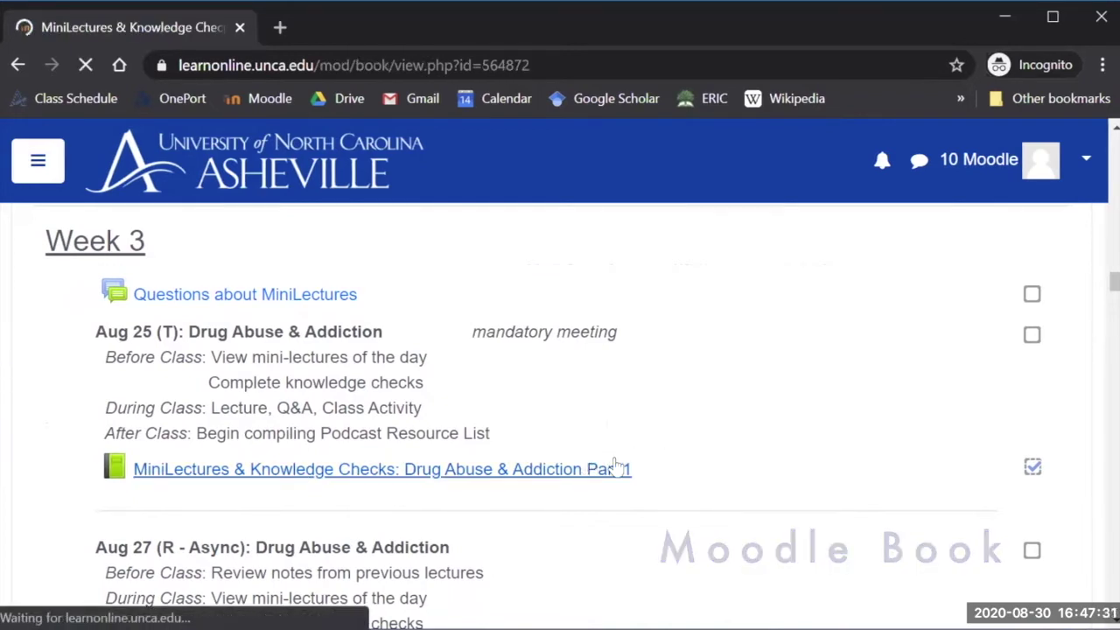
# Step: Examine chapter 1's reading reference, lecture slides link, embedded video and the knowledge check questions below it
pyautogui.scroll(-4, 860, 448)
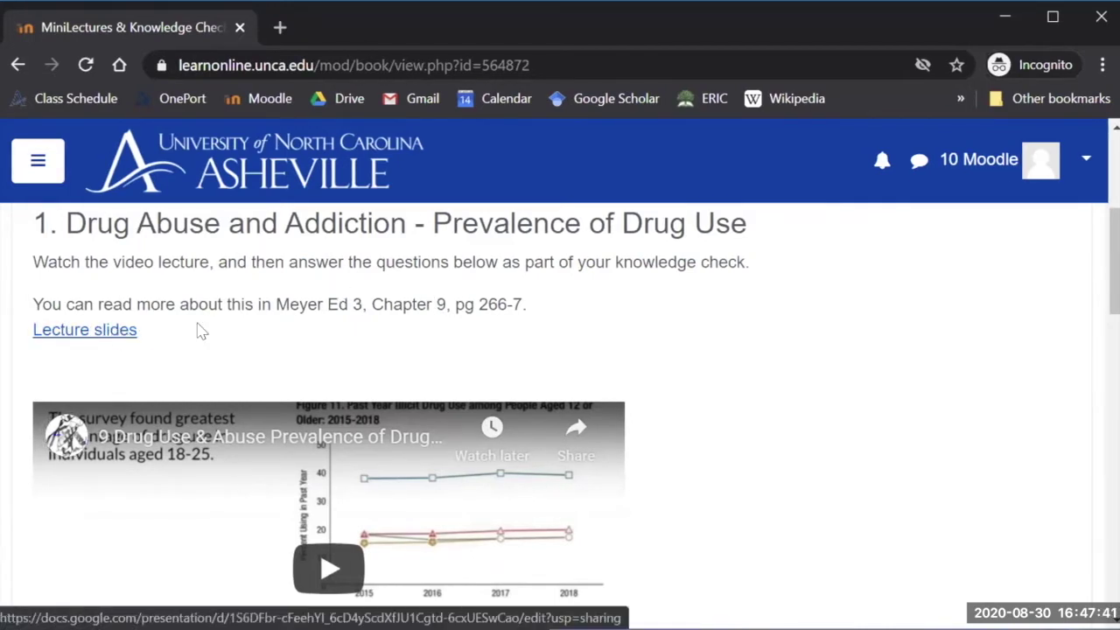
pyautogui.scroll(-2, 201, 331)
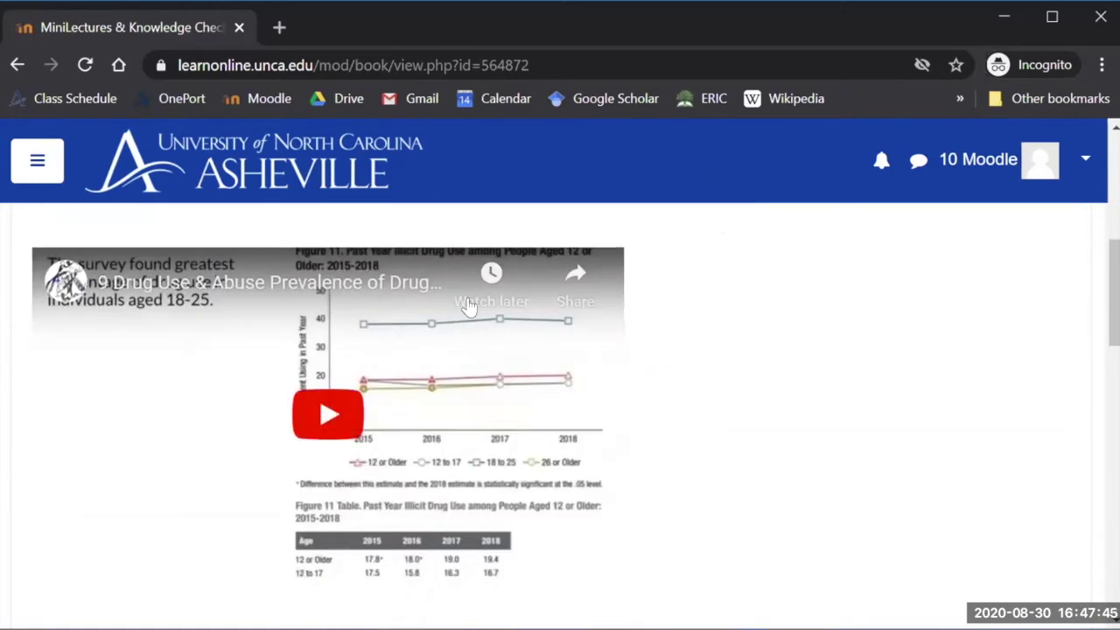
pyautogui.scroll(-4, 420, 340)
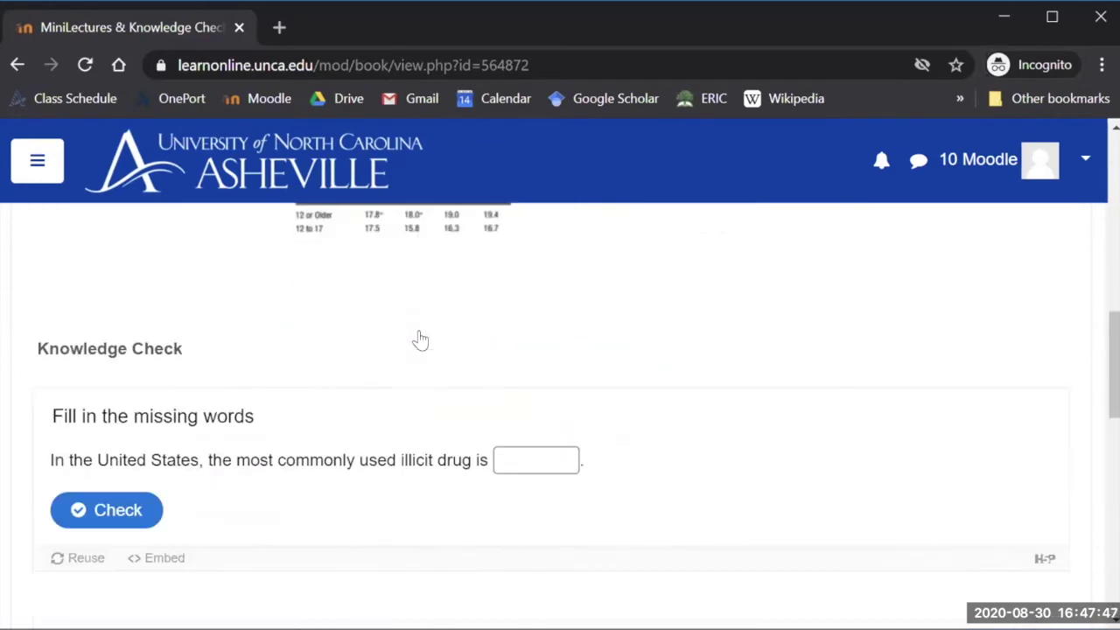
pyautogui.scroll(-1, 560, 411)
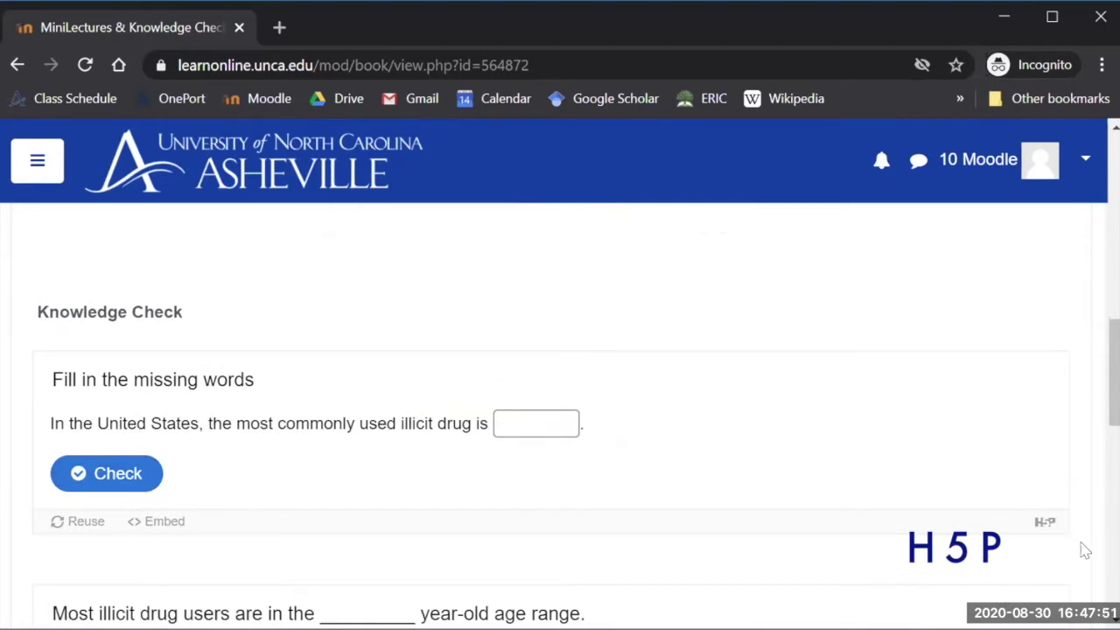
pyautogui.scroll(5, 881, 507)
pyautogui.scroll(-8, 882, 508)
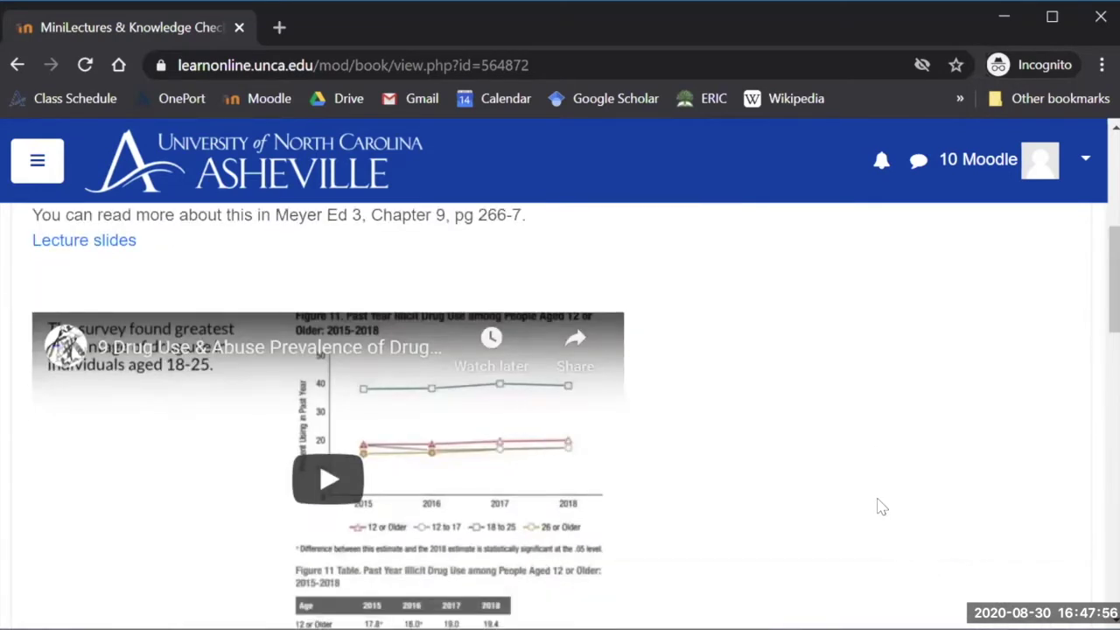
pyautogui.scroll(-4, 882, 508)
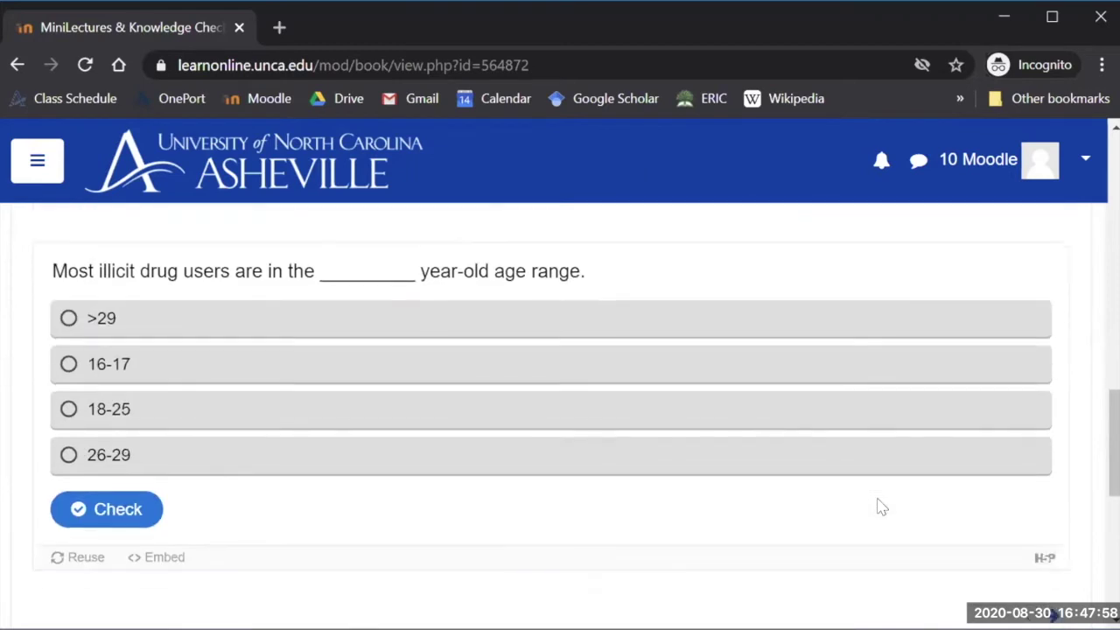
# Step: Compare the chapter 1 video lecture with its fill-in-the-blank and multiple-choice knowledge check questions
pyautogui.scroll(10, 877, 505)
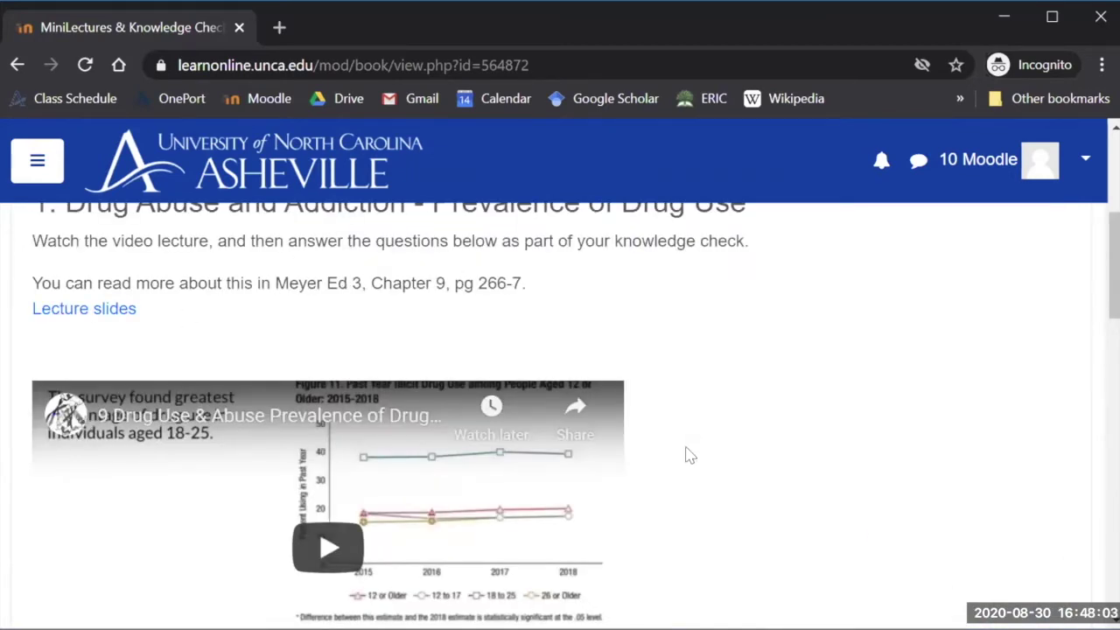
pyautogui.scroll(-2, 689, 455)
pyautogui.scroll(-5, 690, 456)
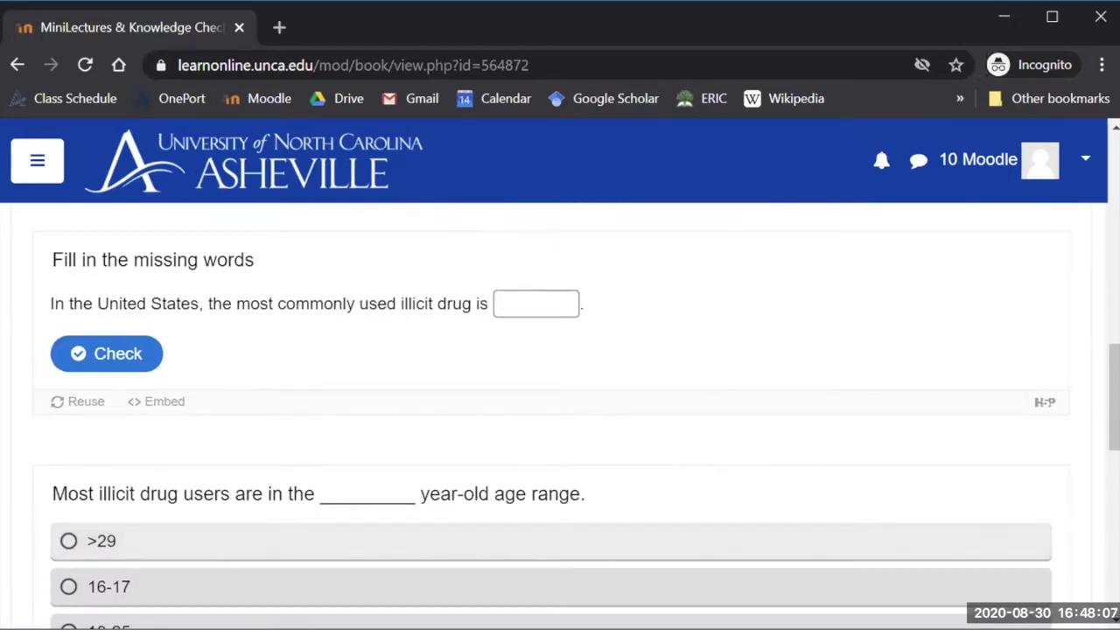
pyautogui.scroll(-2, 637, 497)
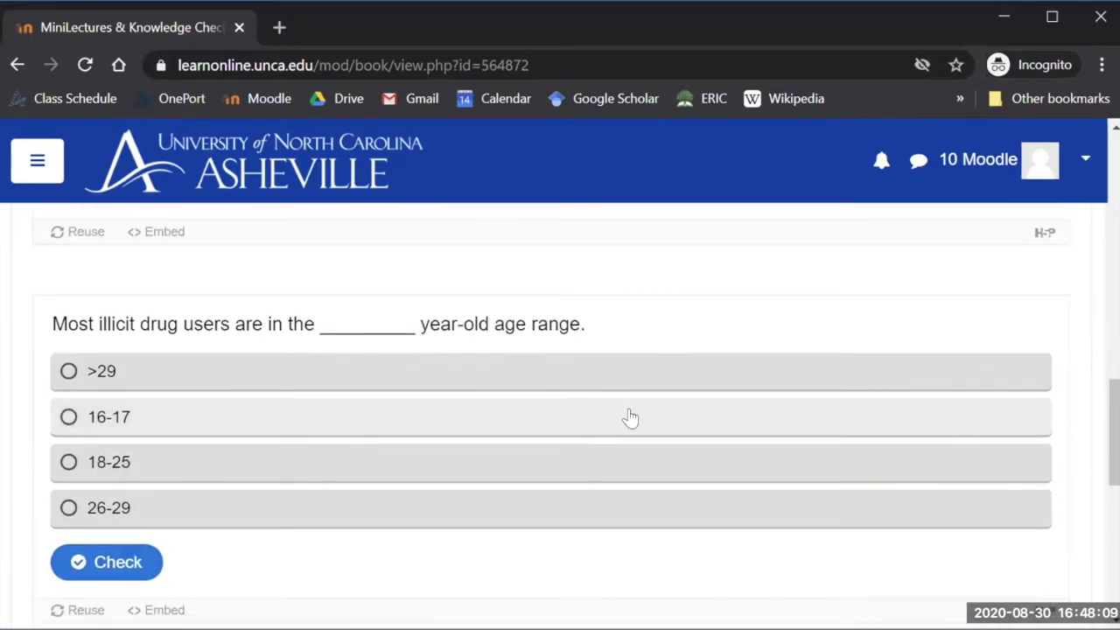
pyautogui.scroll(3, 630, 419)
pyautogui.scroll(-4, 630, 419)
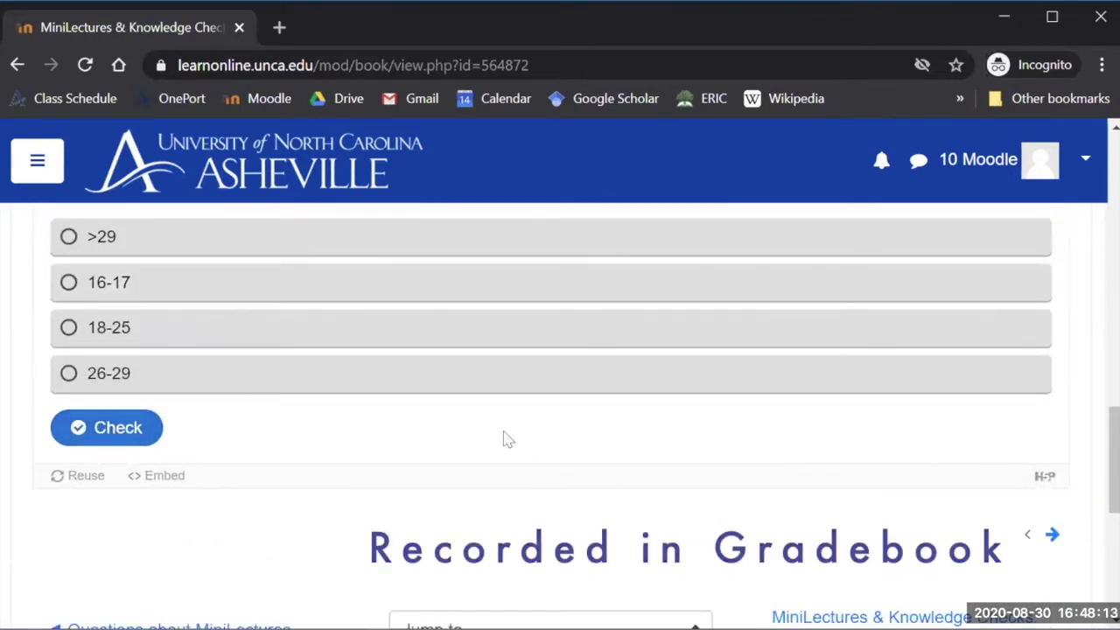
# Step: Open chapter 2, Historical Use of Drugs, from the table of contents and review its slides link, video and knowledge check
pyautogui.scroll(-4, 506, 438)
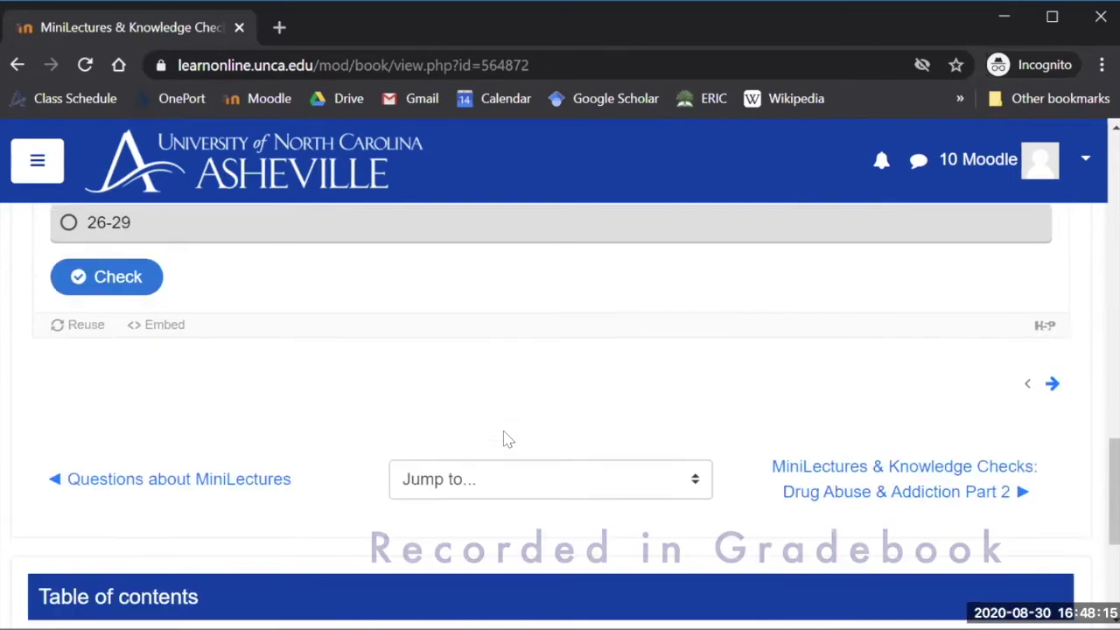
pyautogui.scroll(-1, 506, 438)
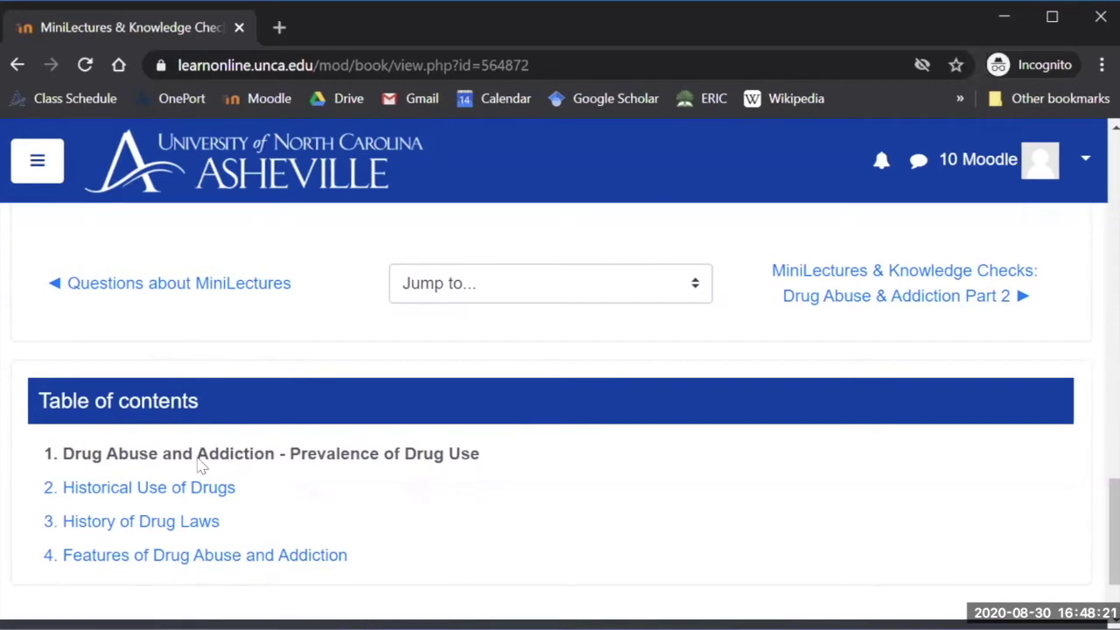
pyautogui.click(148, 490)
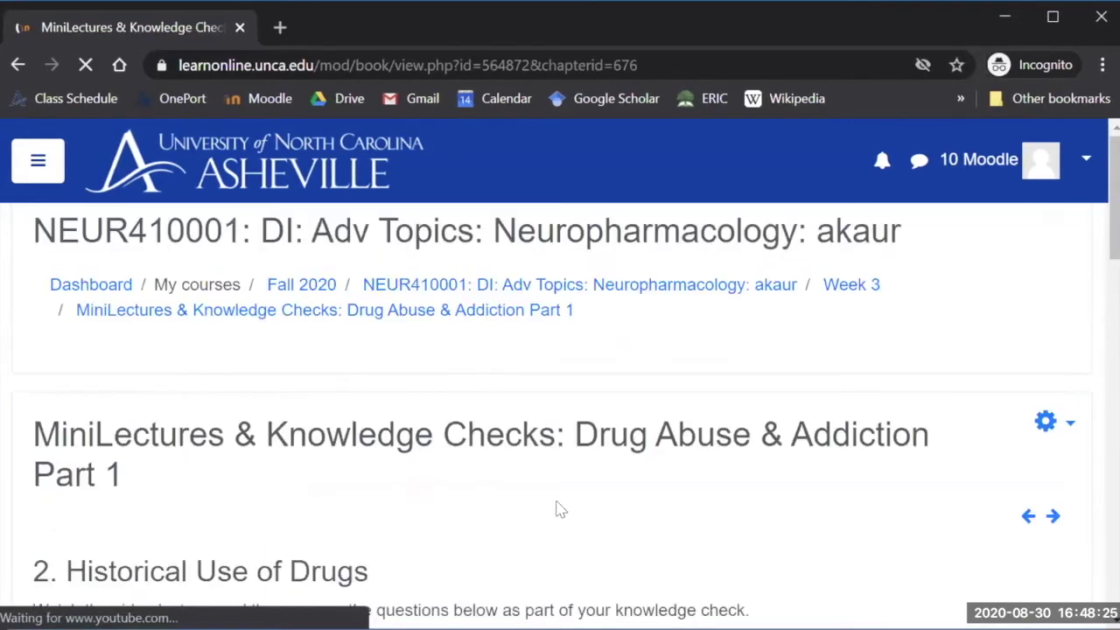
pyautogui.scroll(-3, 565, 503)
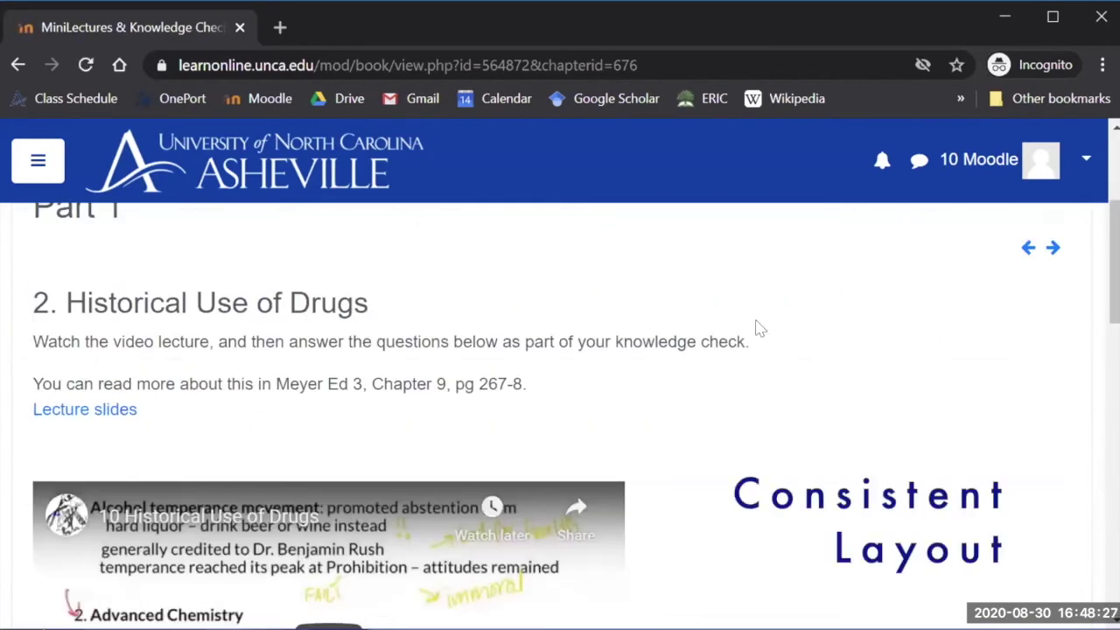
pyautogui.scroll(-6, 625, 355)
pyautogui.scroll(2, 625, 355)
pyautogui.scroll(-3, 625, 354)
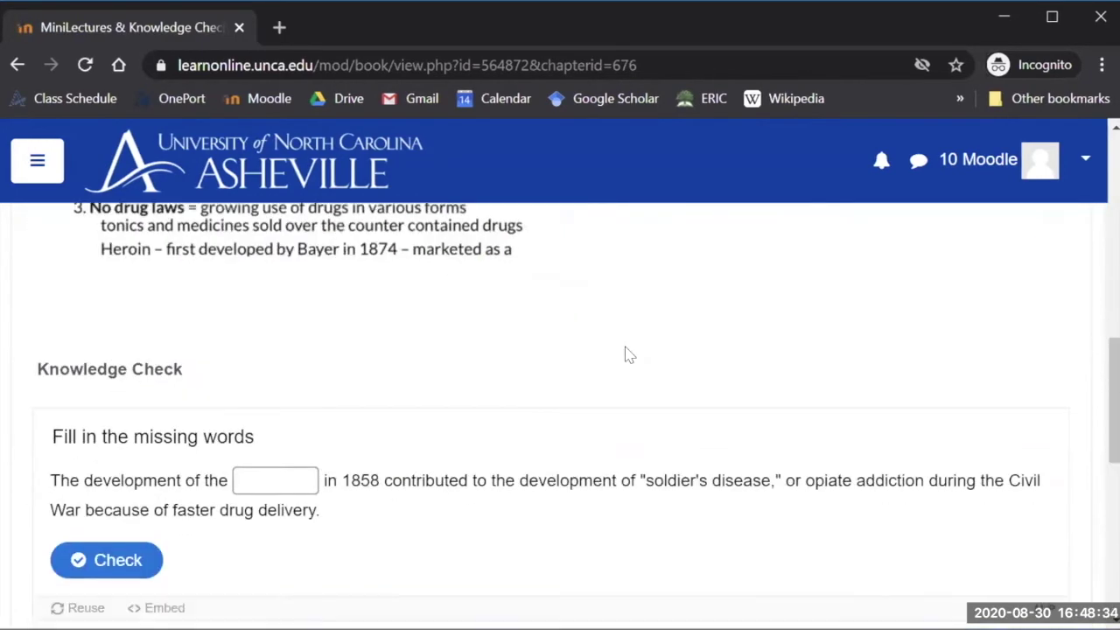
pyautogui.scroll(6, 798, 396)
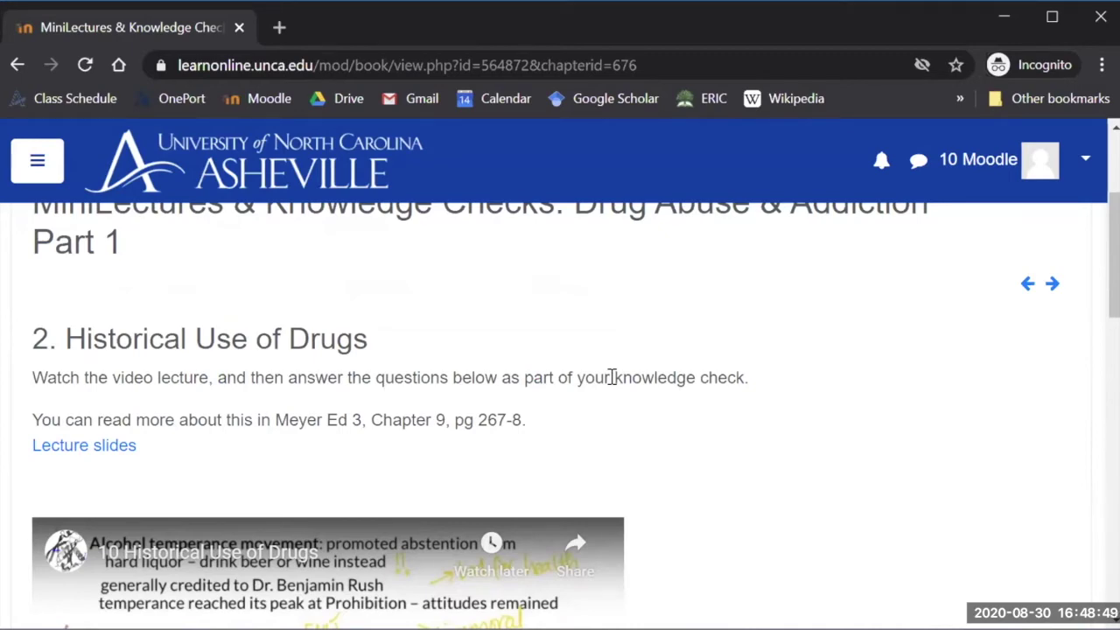
# Step: Return to the course page and review the dated class entries and linked activities in Weeks 3 and 4
pyautogui.click(17, 66)
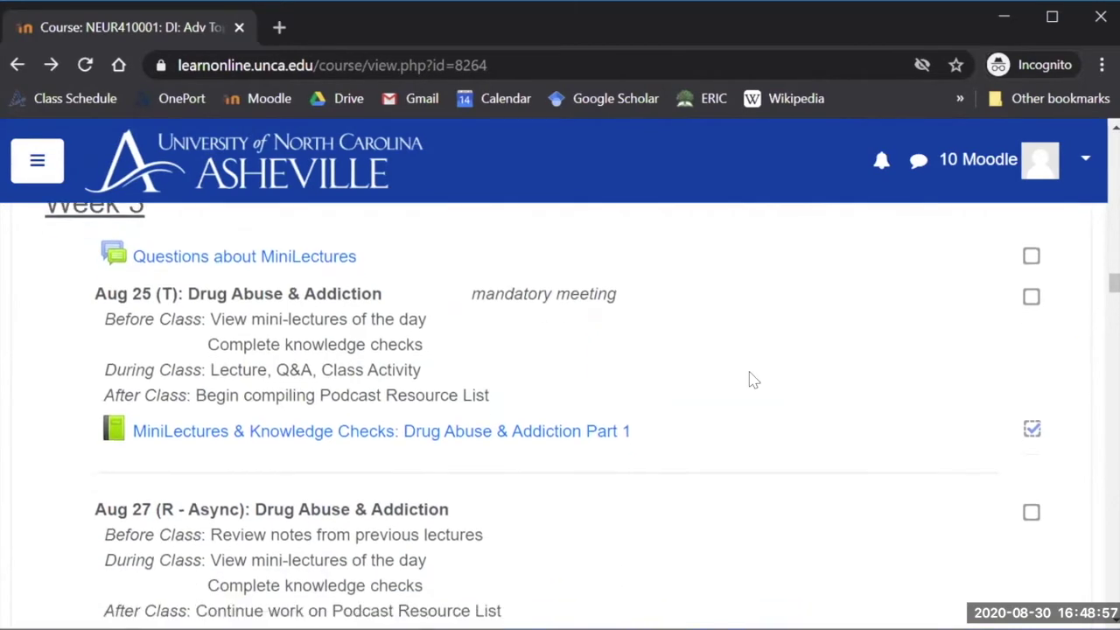
pyautogui.scroll(-1, 753, 379)
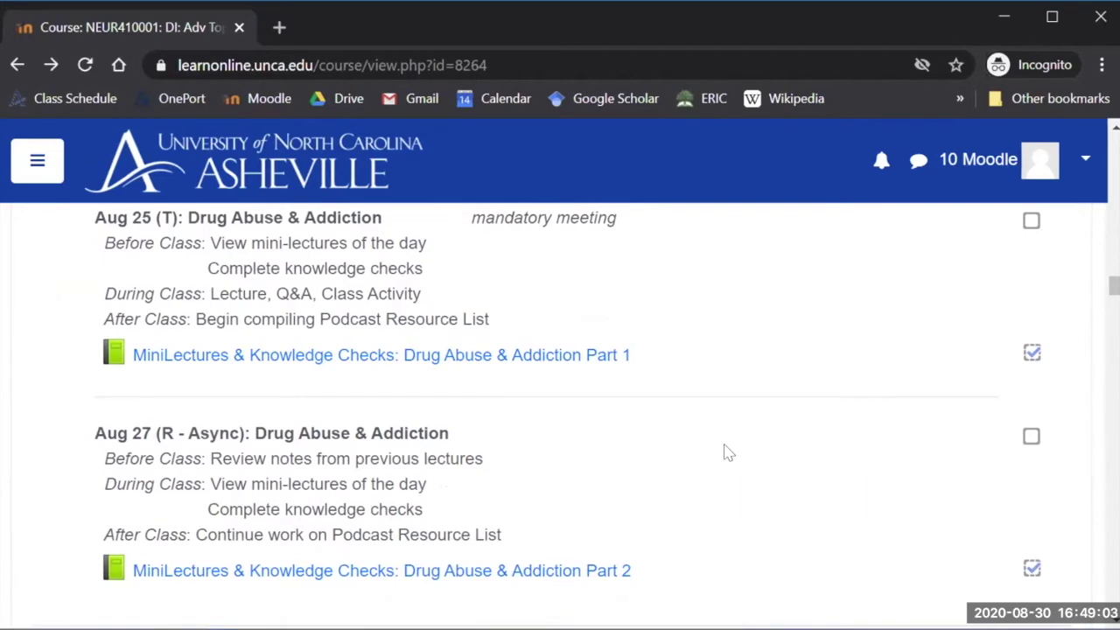
pyautogui.scroll(-2, 727, 453)
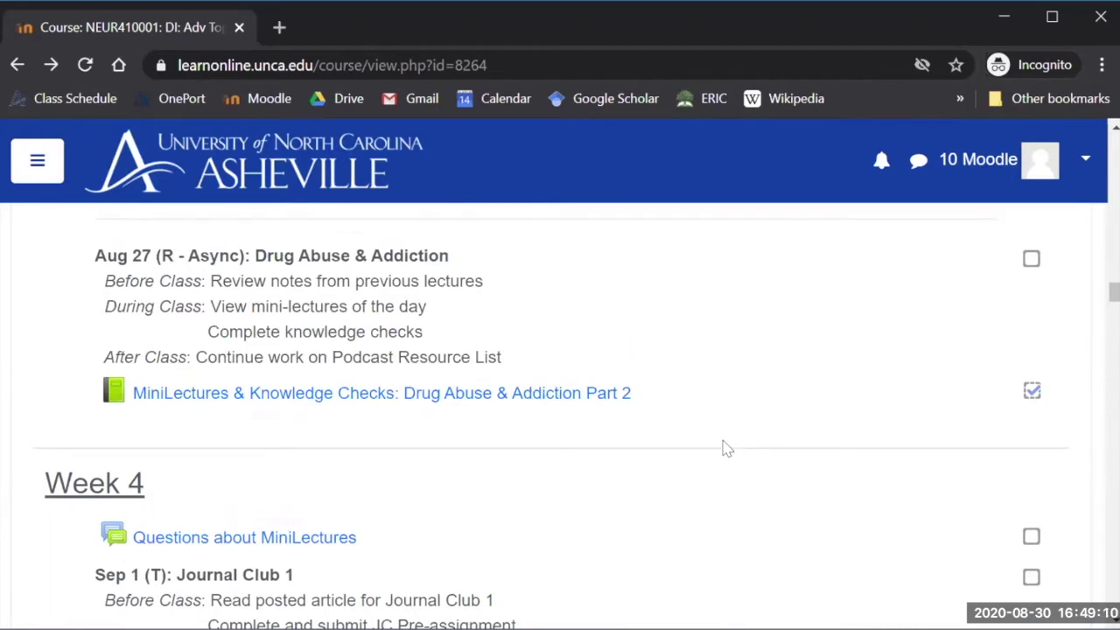
pyautogui.scroll(-2, 727, 449)
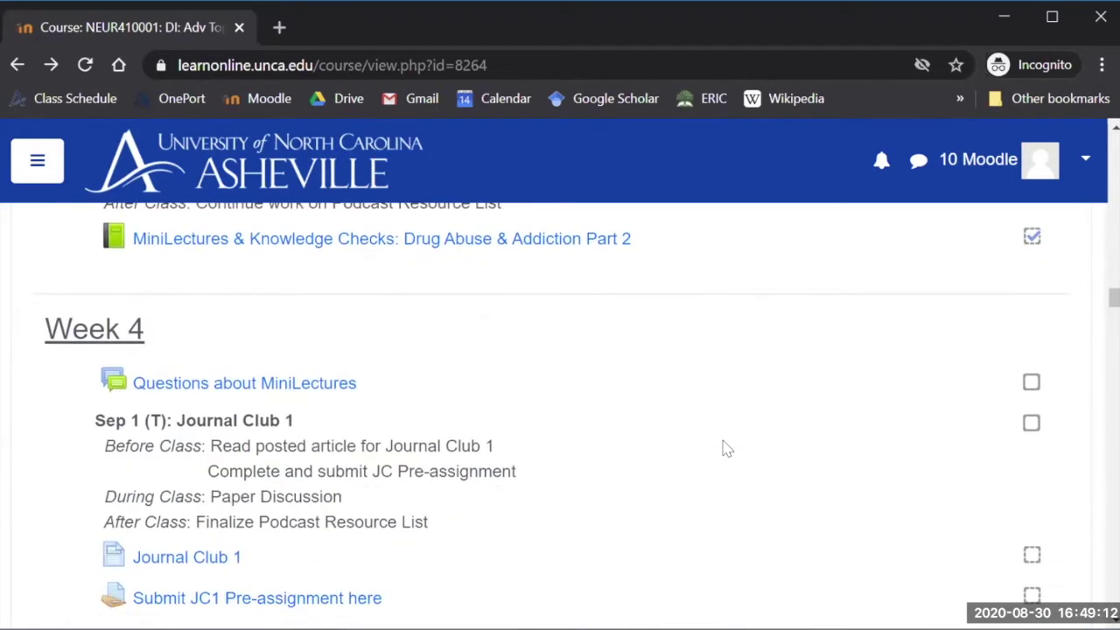
pyautogui.scroll(-4, 520, 463)
pyautogui.scroll(6, 517, 465)
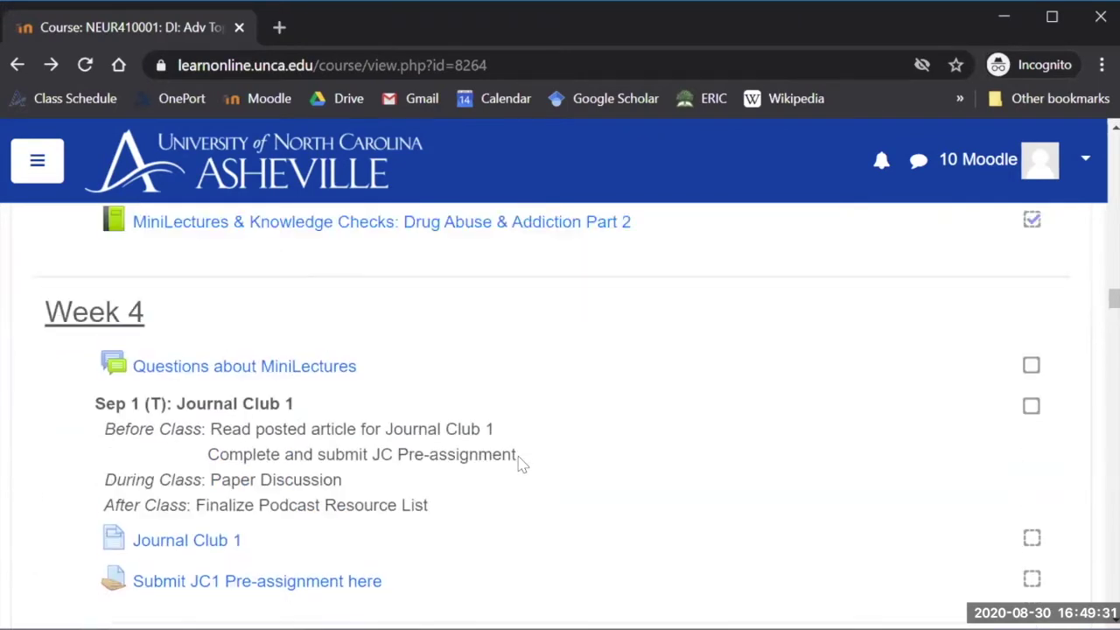
pyautogui.scroll(3, 520, 464)
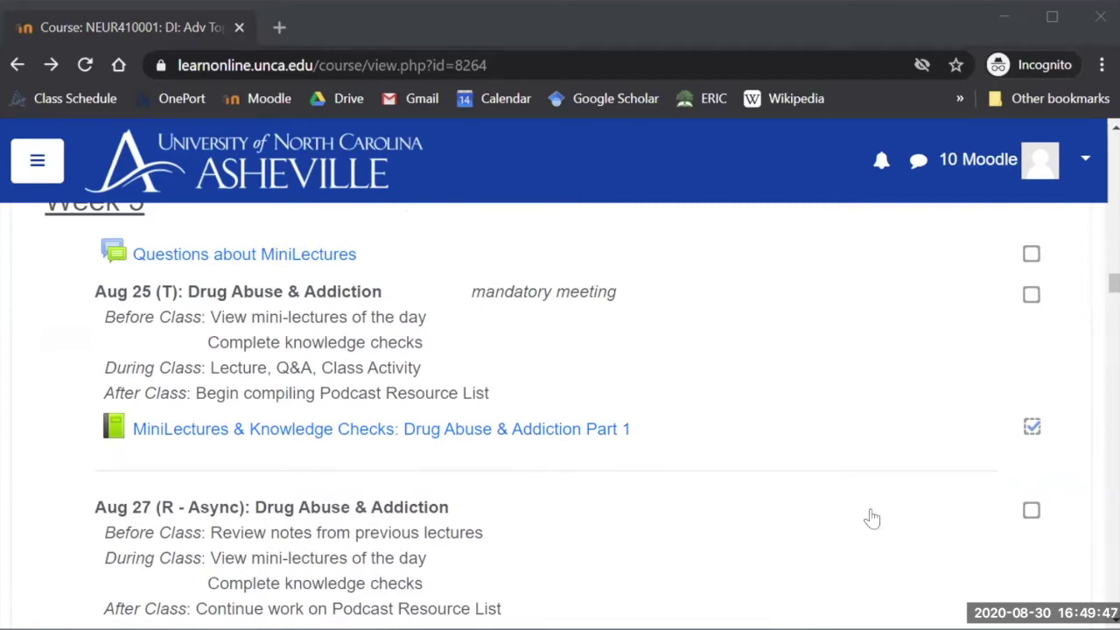
# Step: Switch to the faculty browser window, open the NEUR410001 course and go to its Week 3 section
pyautogui.hotkey('alt', 'Tab')
pyautogui.click(219, 518)
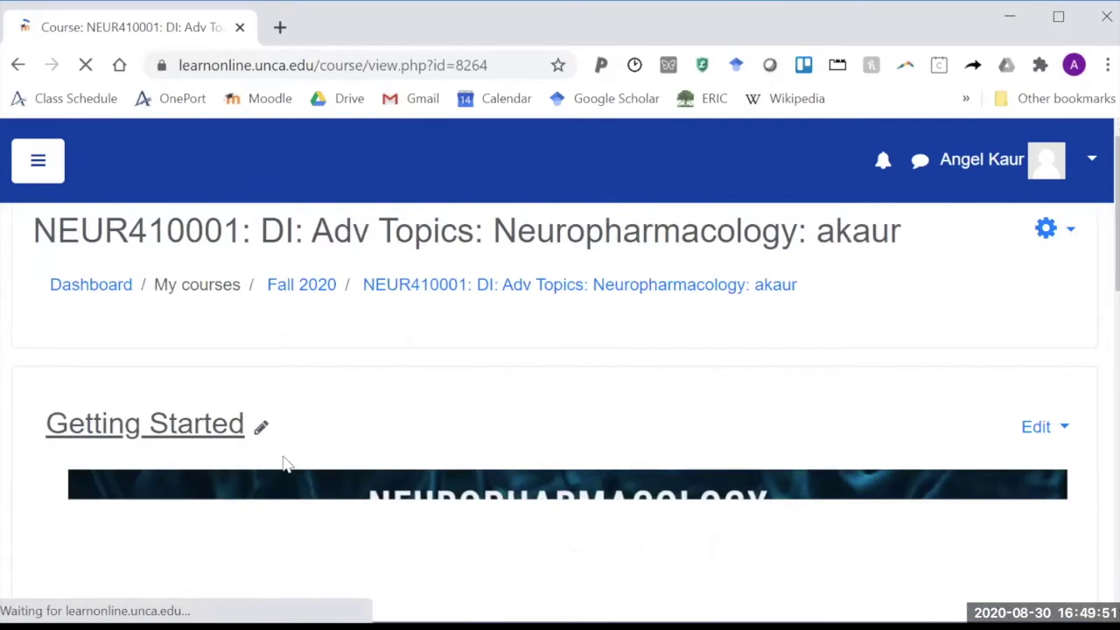
pyautogui.scroll(-3, 882, 427)
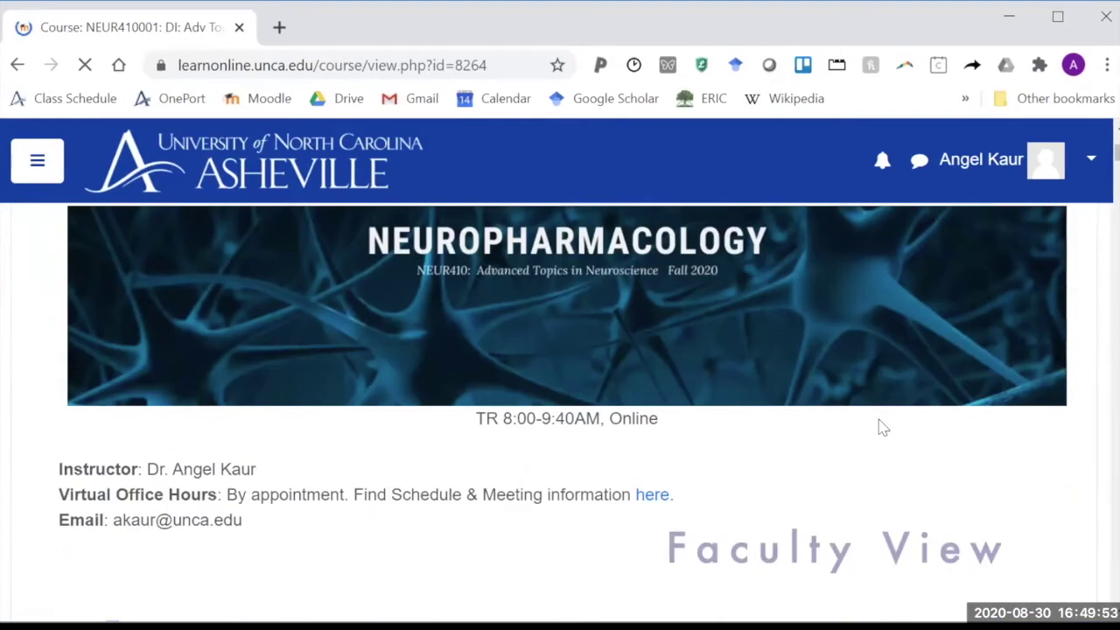
pyautogui.click(35, 164)
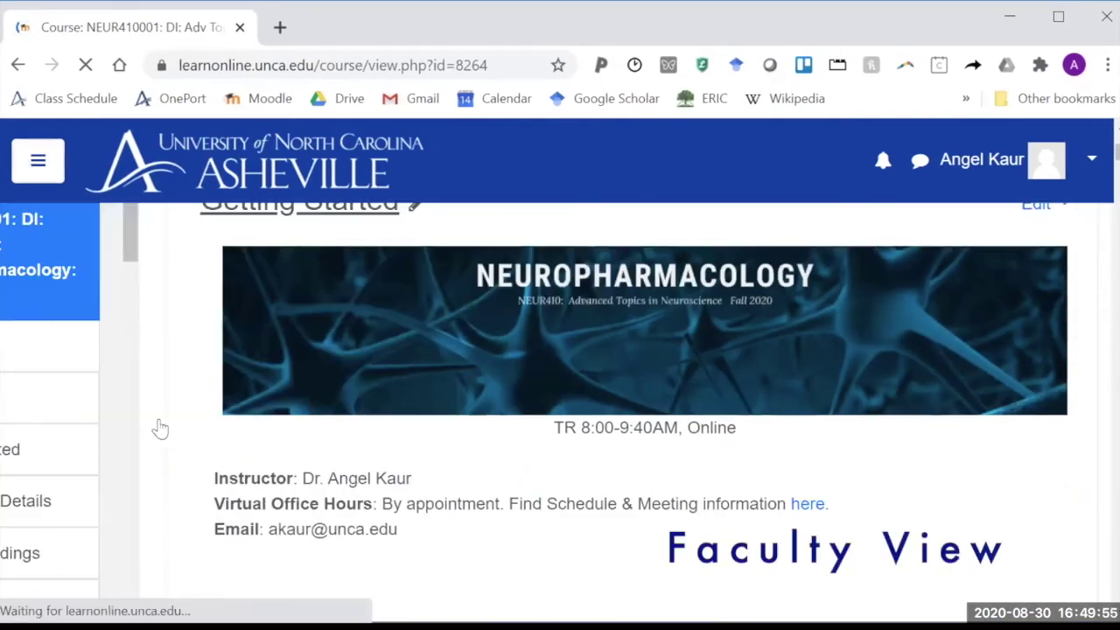
pyautogui.scroll(-3, 170, 477)
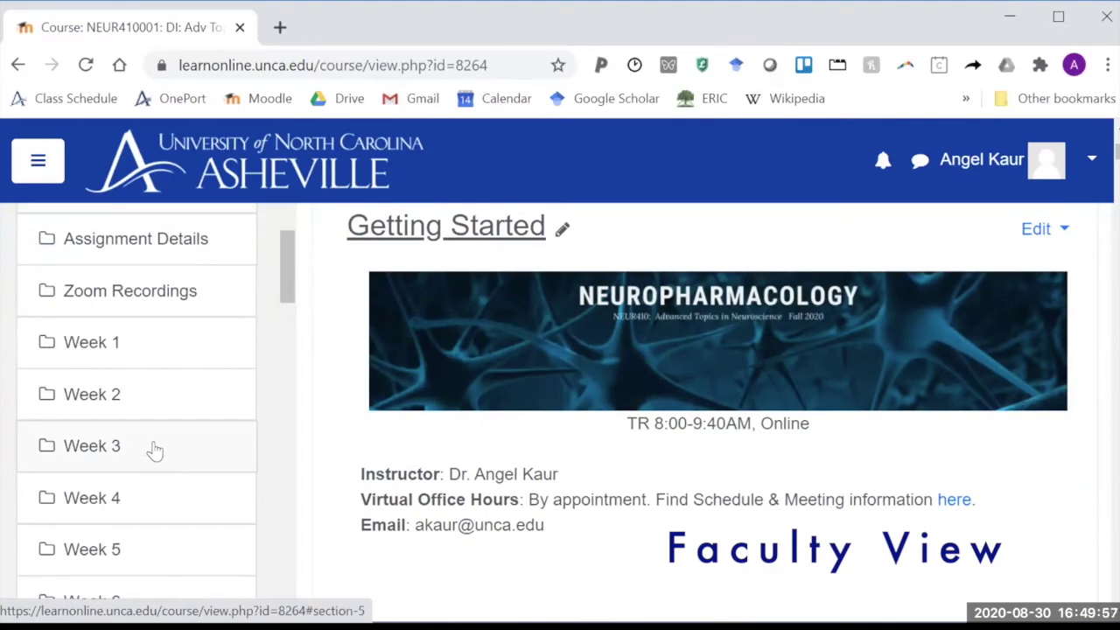
pyautogui.click(155, 450)
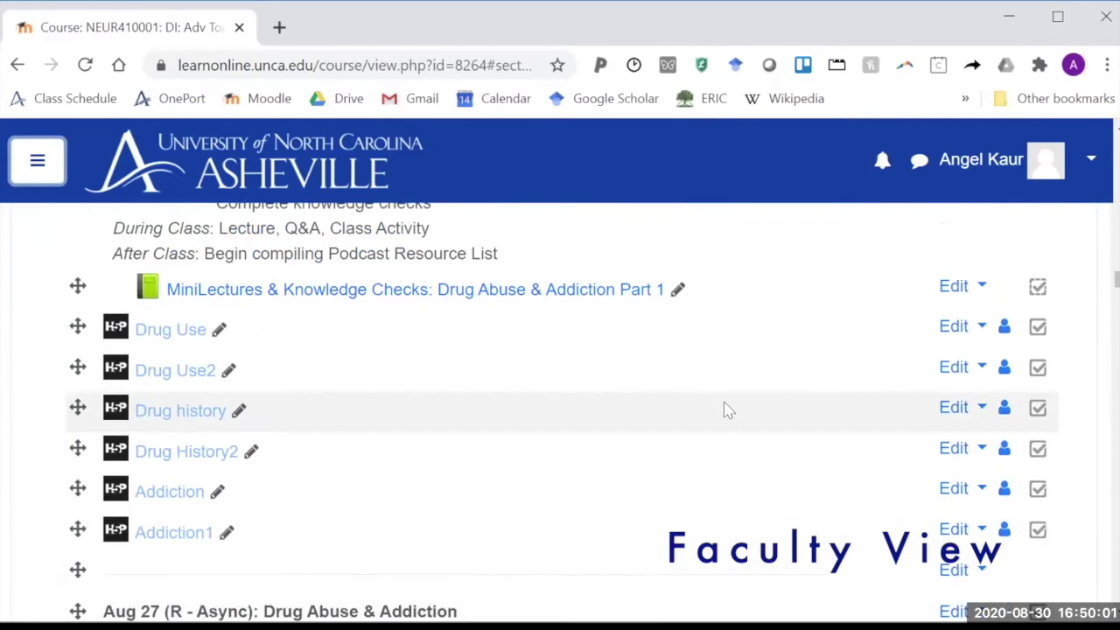
# Step: Examine the H5P activities under the Part 1 book and view the editing options of the Drug Use activity
pyautogui.scroll(-2, 578, 402)
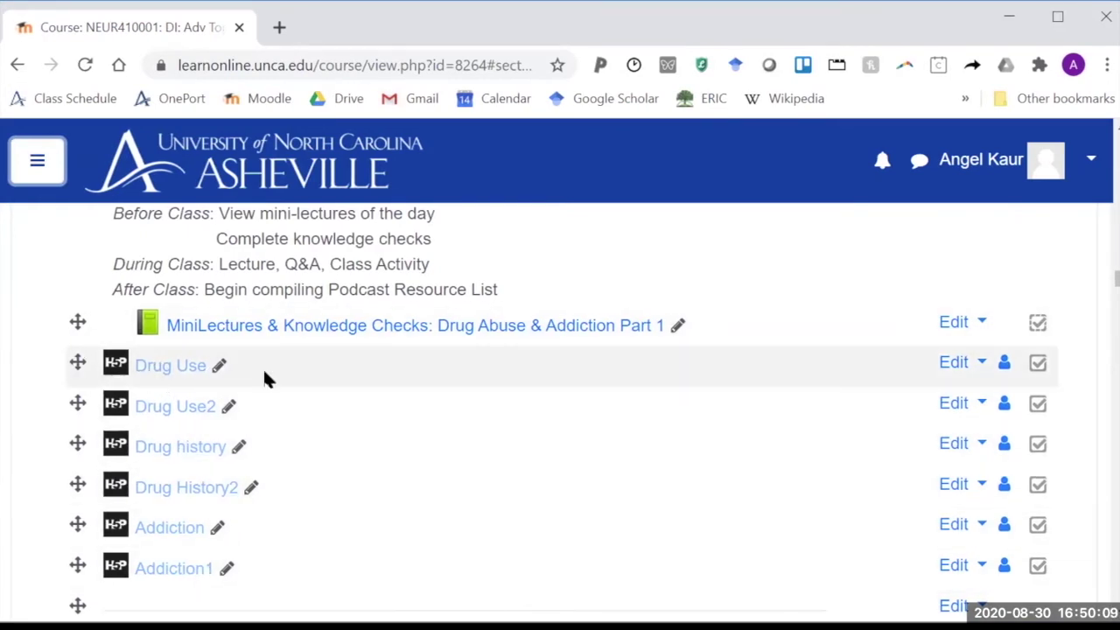
pyautogui.click(956, 362)
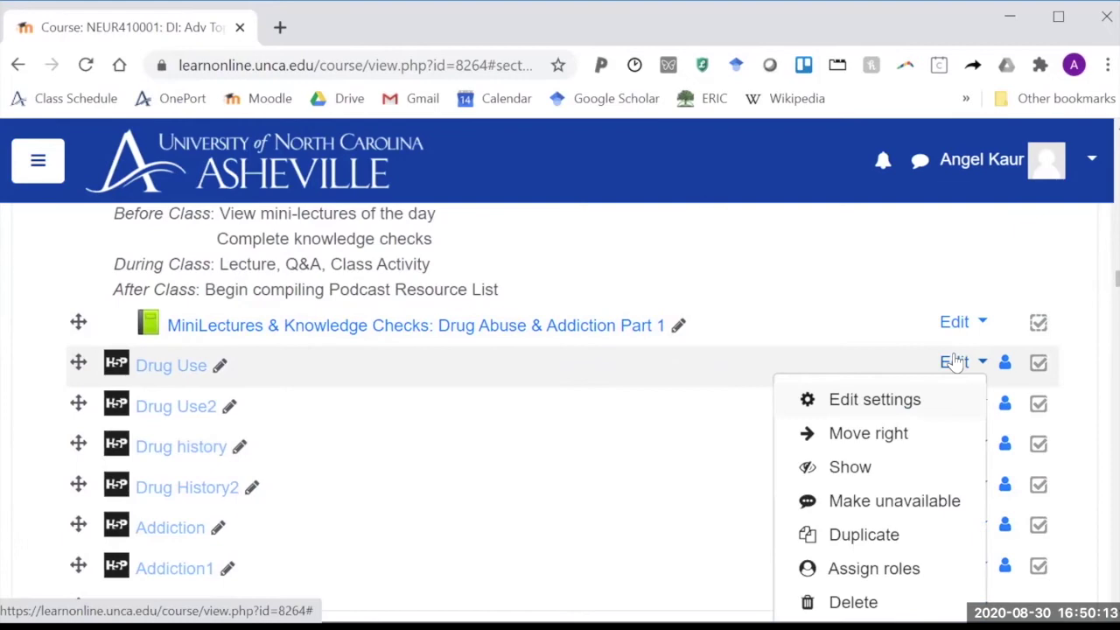
pyautogui.click(963, 363)
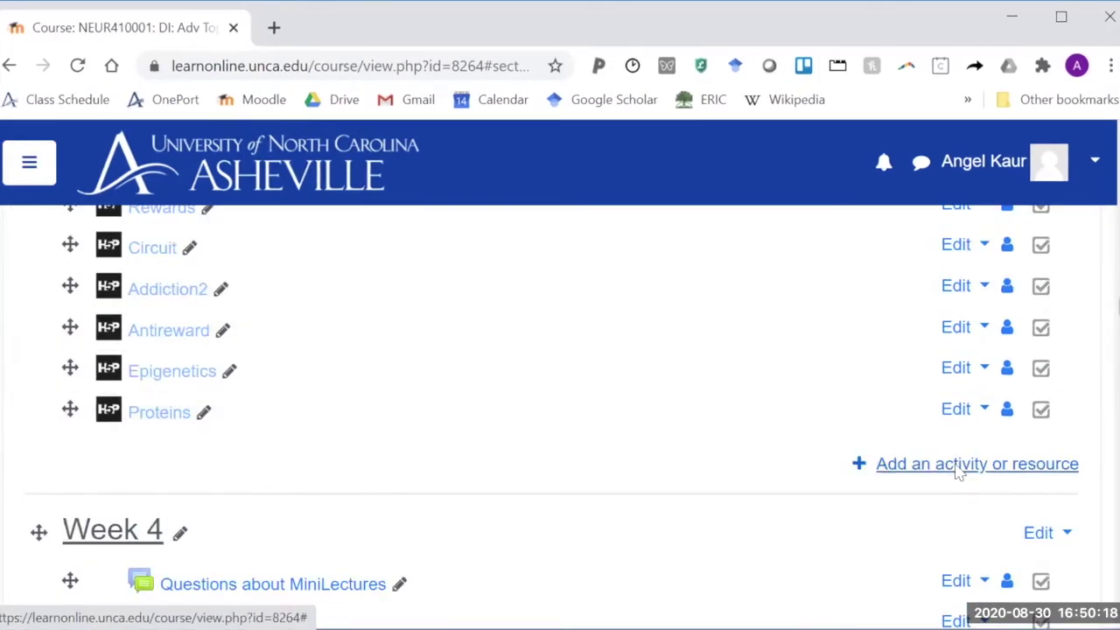
# Step: Add an Interactive Content (H5P) activity at the end of the Week 3 section
pyautogui.click(958, 464)
pyautogui.scroll(-3, 381, 440)
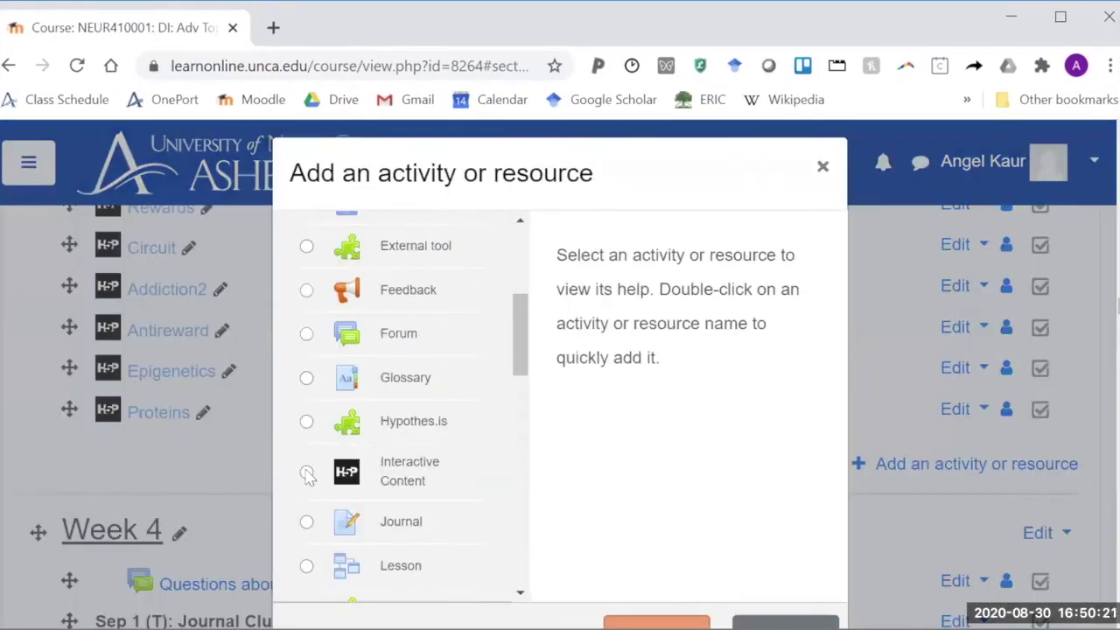
pyautogui.click(306, 472)
pyautogui.scroll(-2, 718, 499)
pyautogui.press('Return')
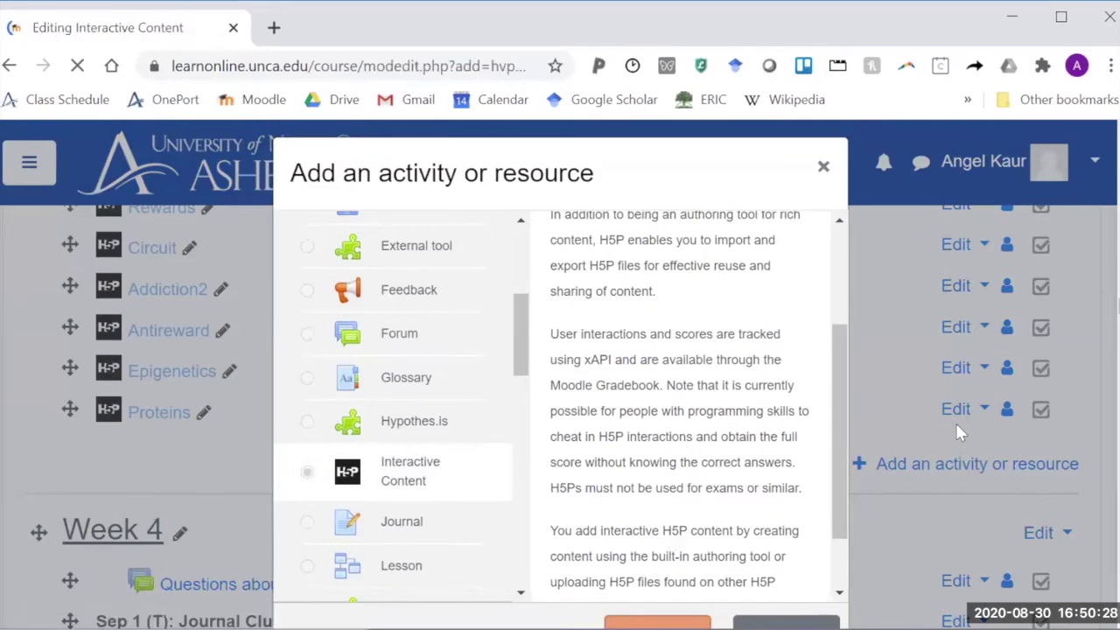
# Step: Choose Multiple Choice as the H5P content type and look through its question and option fields
pyautogui.scroll(-6, 958, 429)
pyautogui.scroll(2, 959, 431)
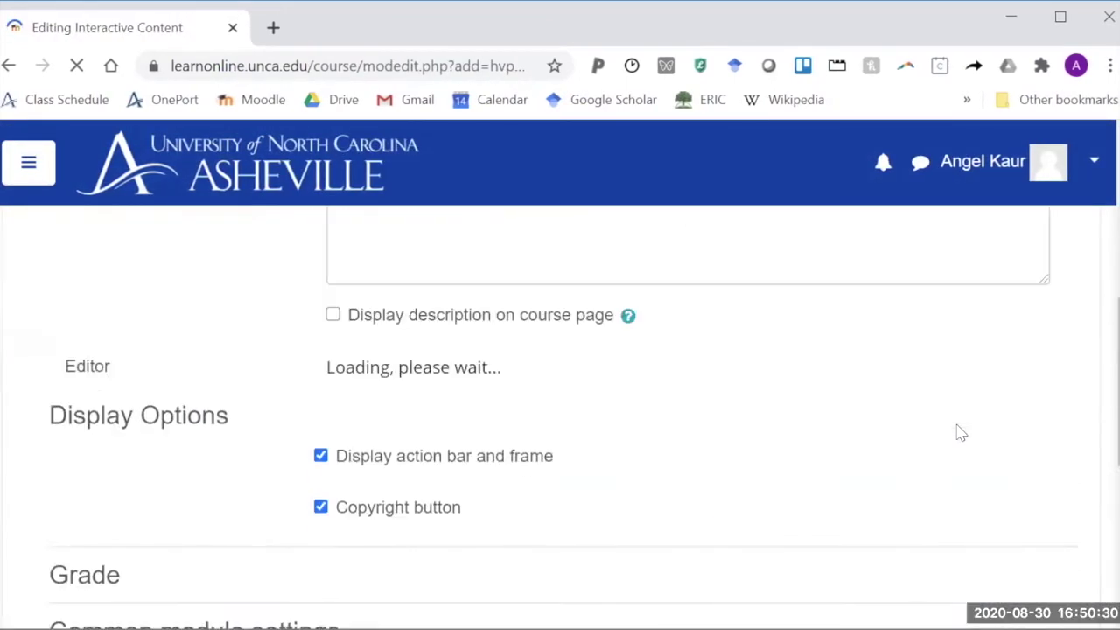
pyautogui.scroll(-5, 957, 428)
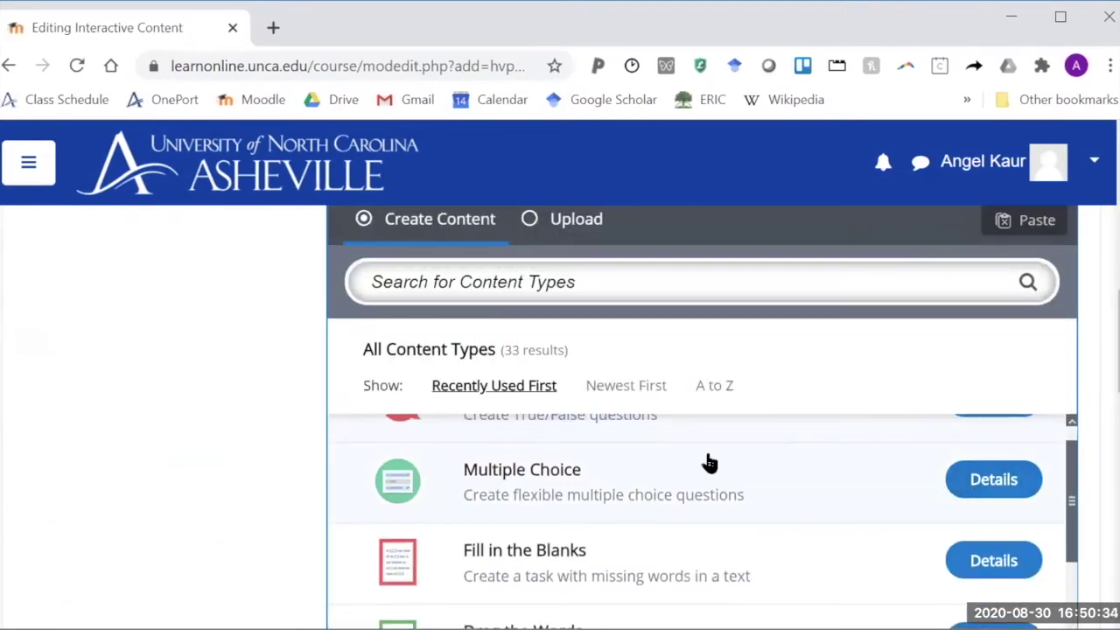
pyautogui.scroll(1, 708, 463)
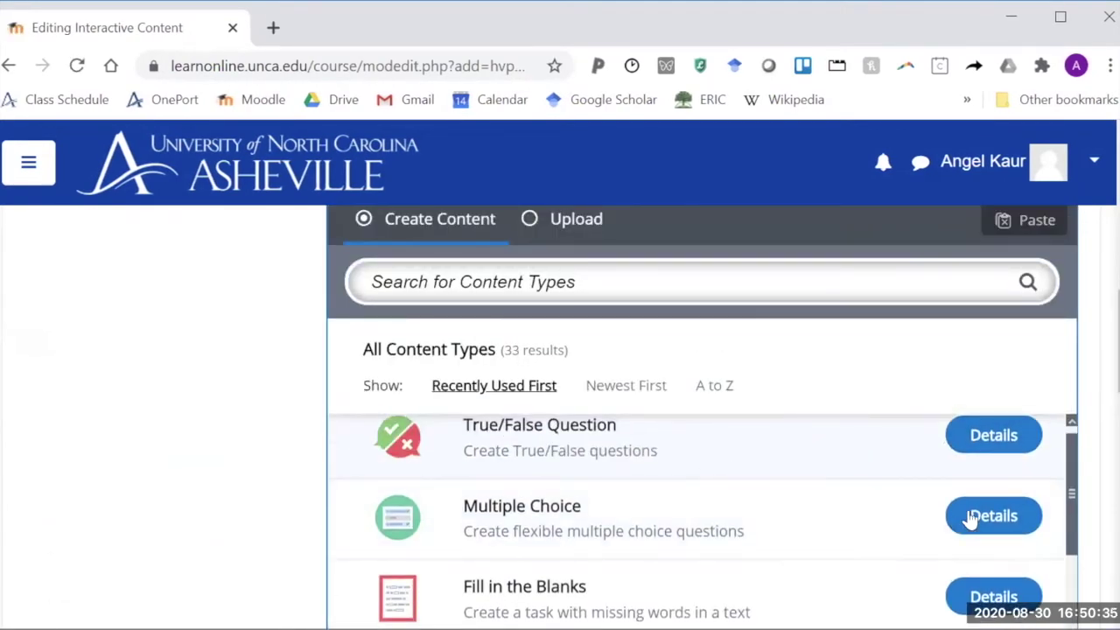
pyautogui.click(618, 513)
pyautogui.scroll(-13, 695, 343)
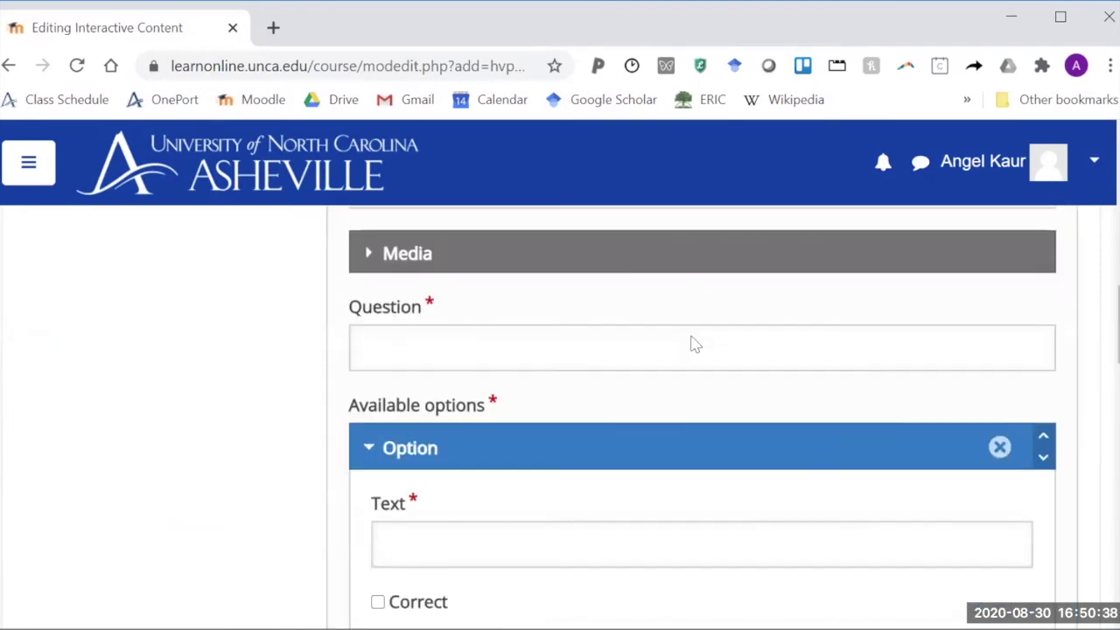
pyautogui.scroll(-5, 691, 344)
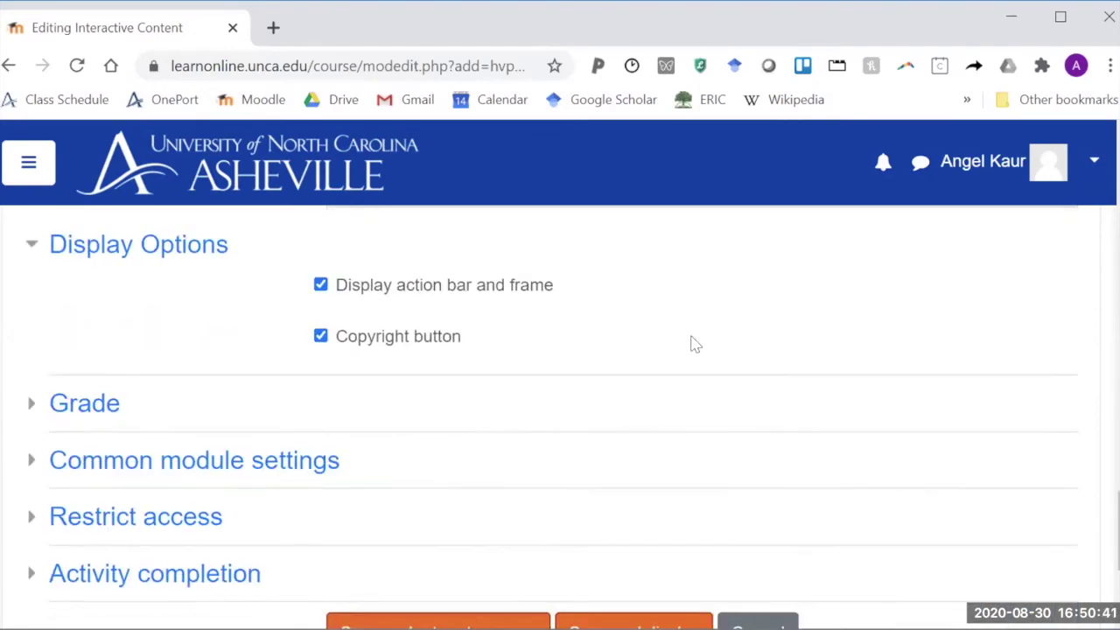
# Step: Set the new activity's availability to "Make available but not shown on course page", and cancel the form without saving
pyautogui.click(78, 396)
pyautogui.scroll(-3, 326, 260)
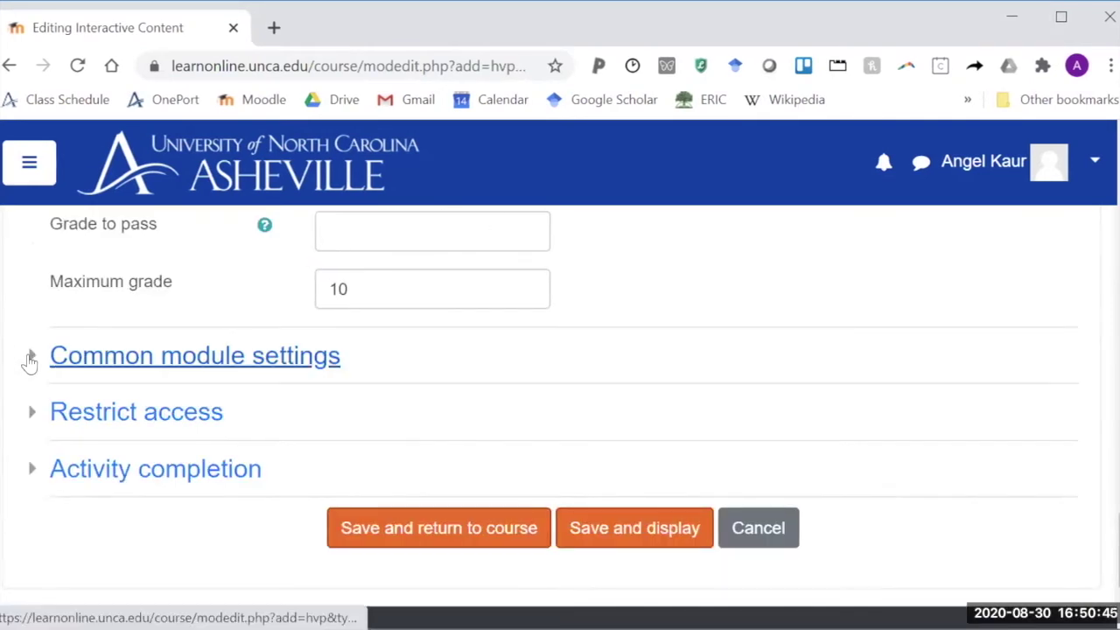
pyautogui.click(29, 359)
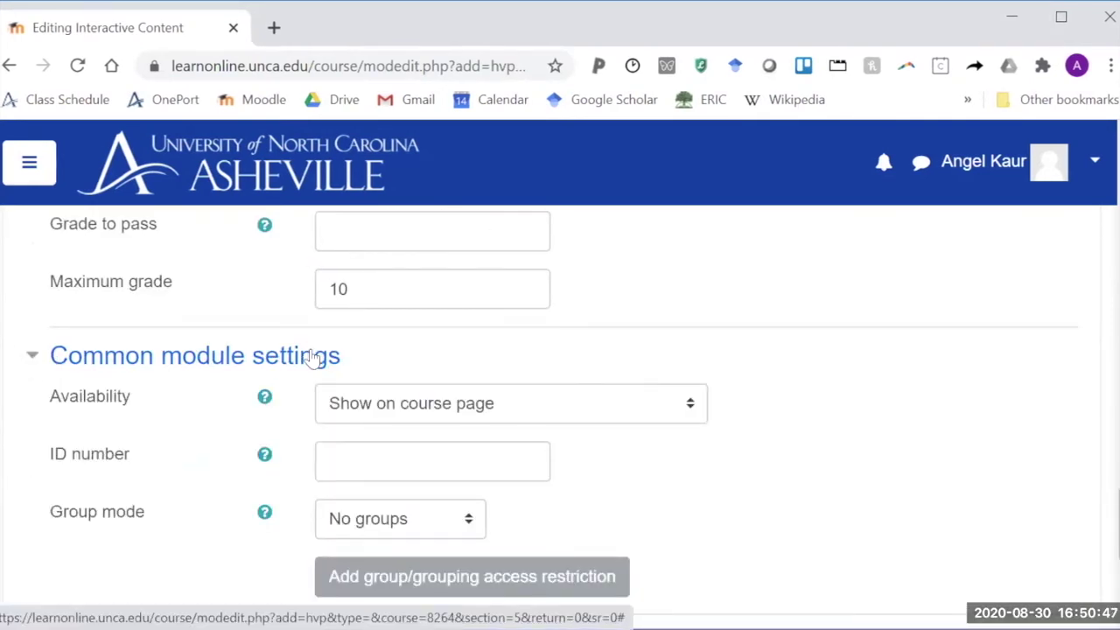
pyautogui.click(512, 420)
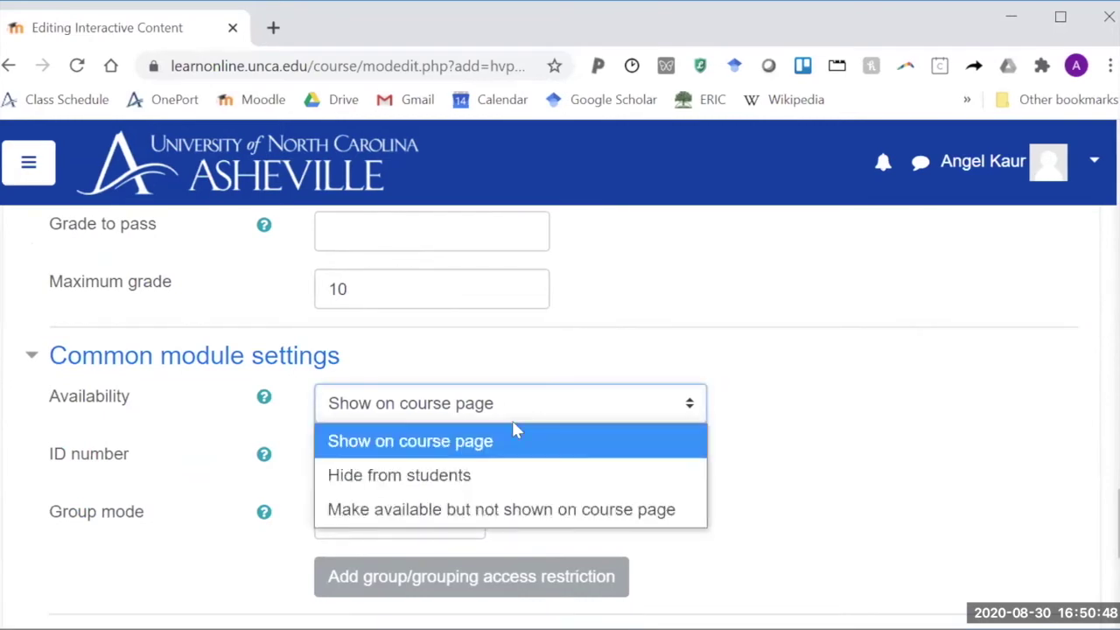
pyautogui.click(534, 511)
pyautogui.scroll(-2, 779, 486)
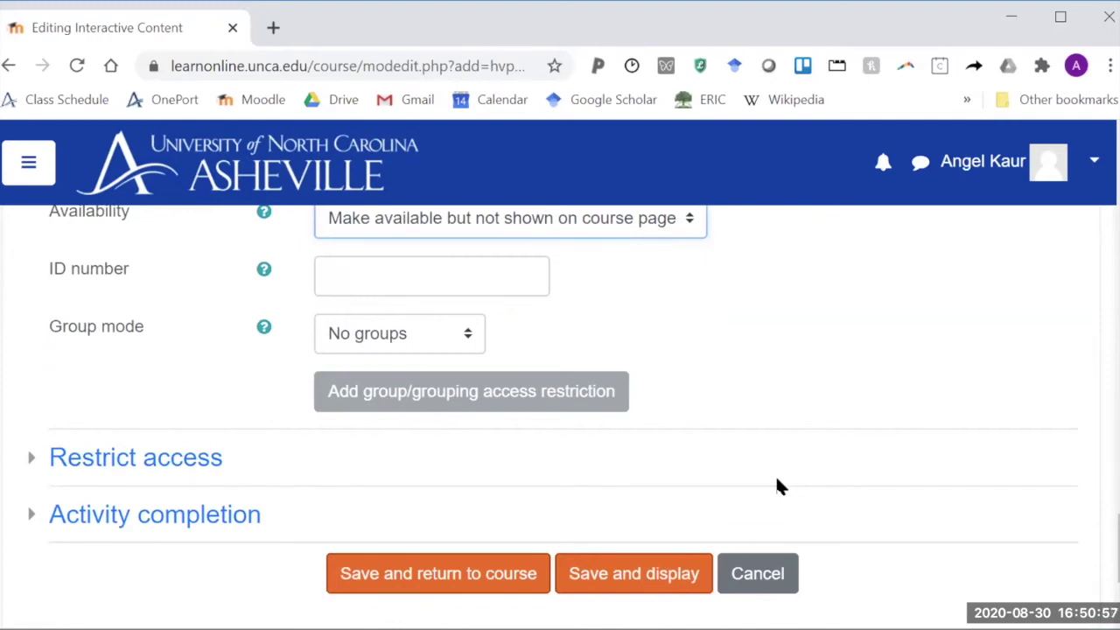
pyautogui.click(753, 573)
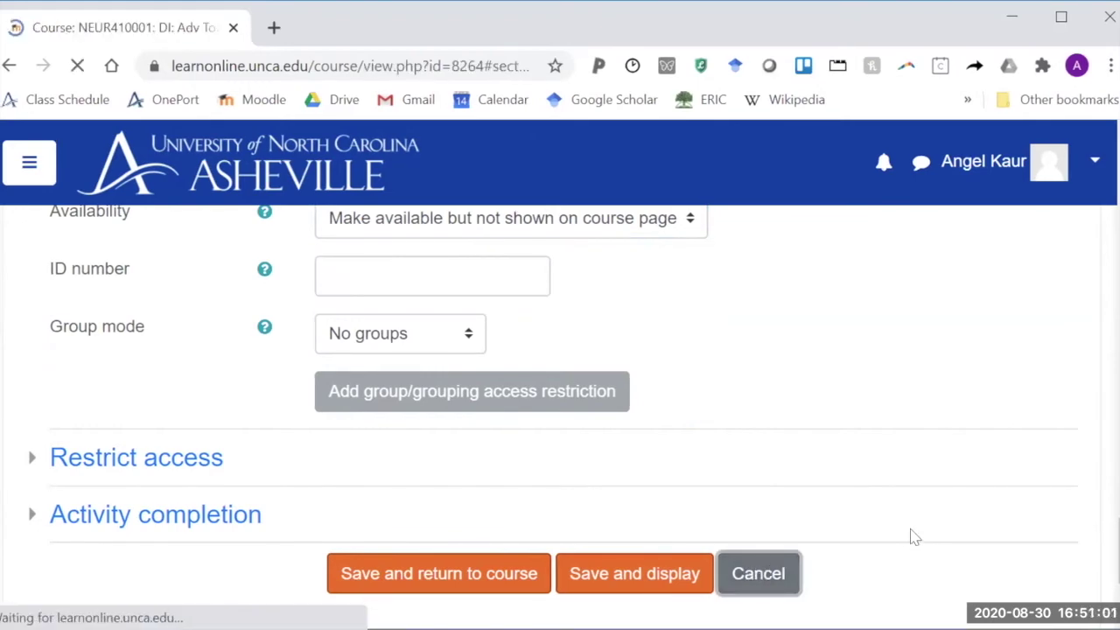
# Step: Open the Drug Abuse & Addiction Part 1 book in Week 3 and open chapter 2, Historical Use of Drugs, for editing
pyautogui.scroll(-20, 911, 531)
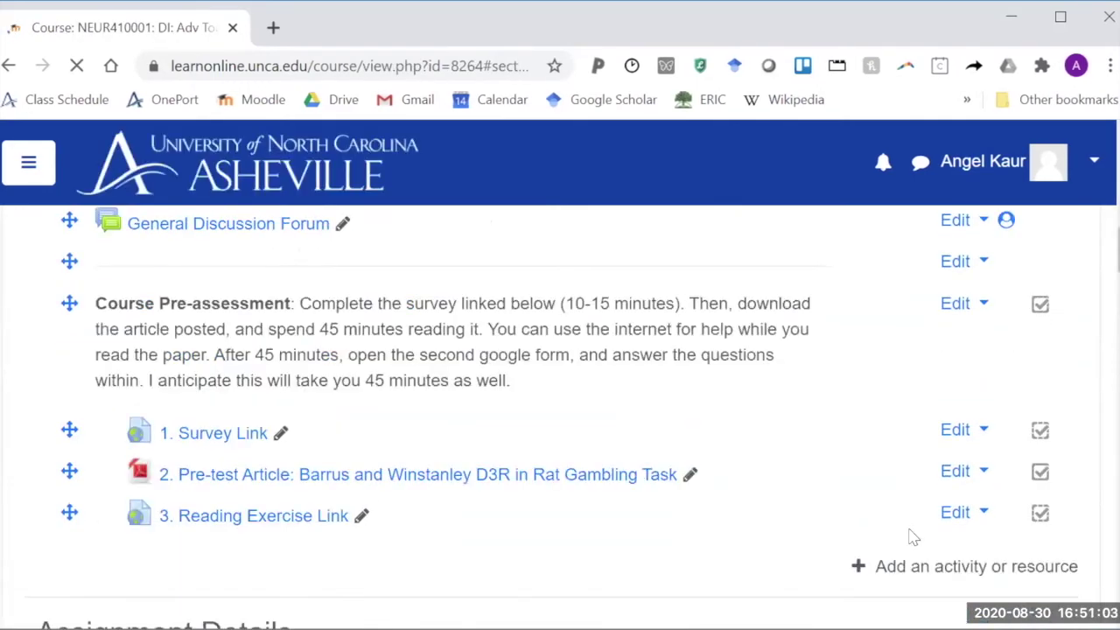
pyautogui.scroll(-10, 911, 537)
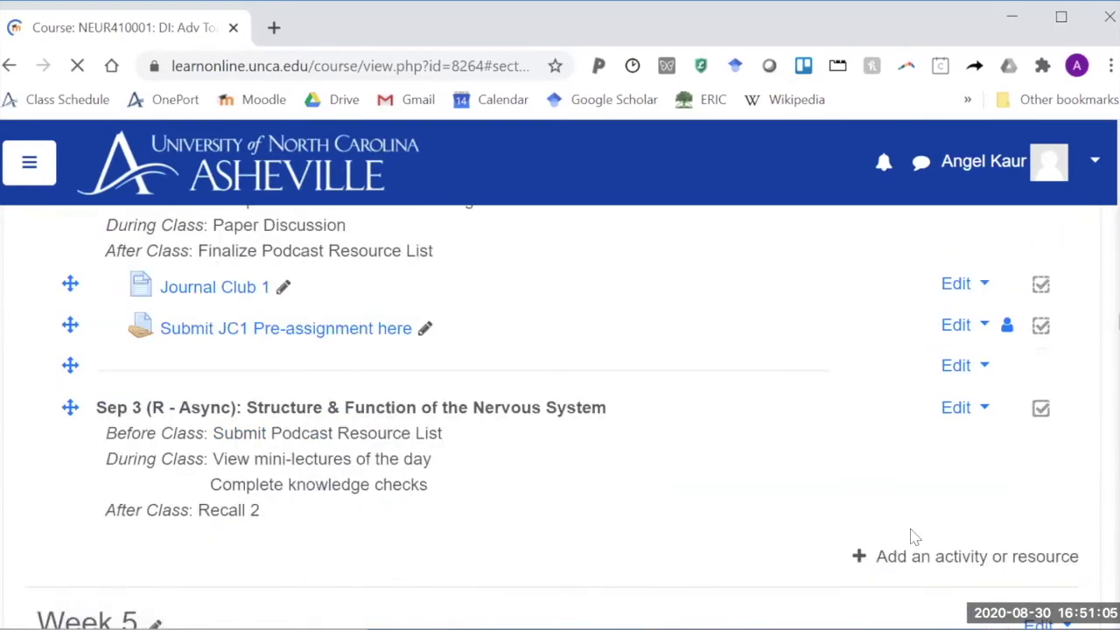
pyautogui.scroll(5, 911, 537)
pyautogui.scroll(3, 912, 537)
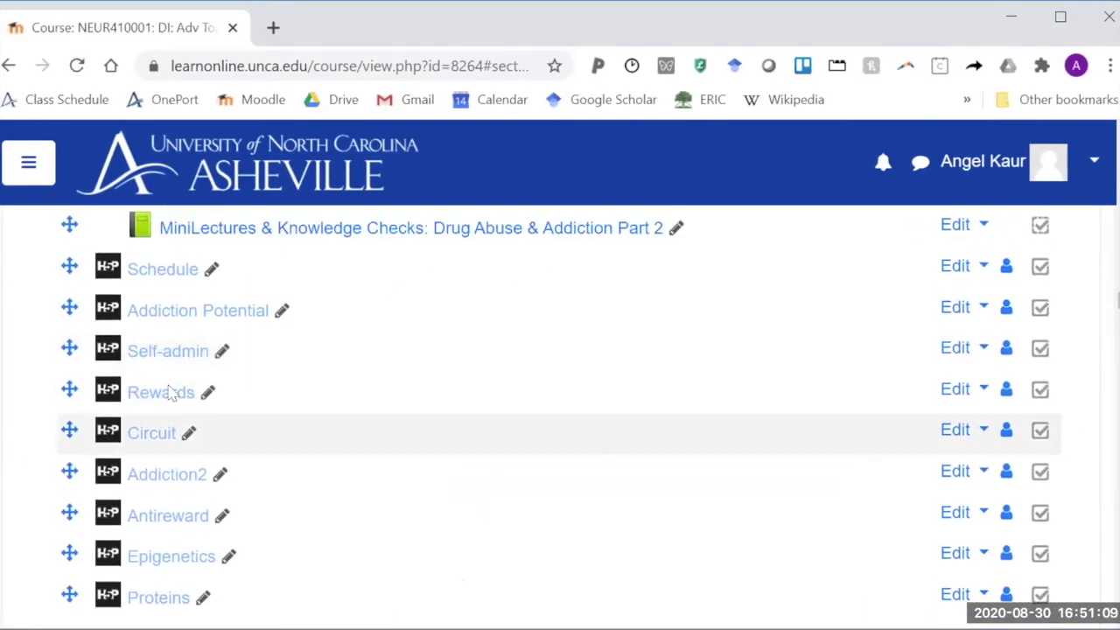
pyautogui.scroll(5, 438, 551)
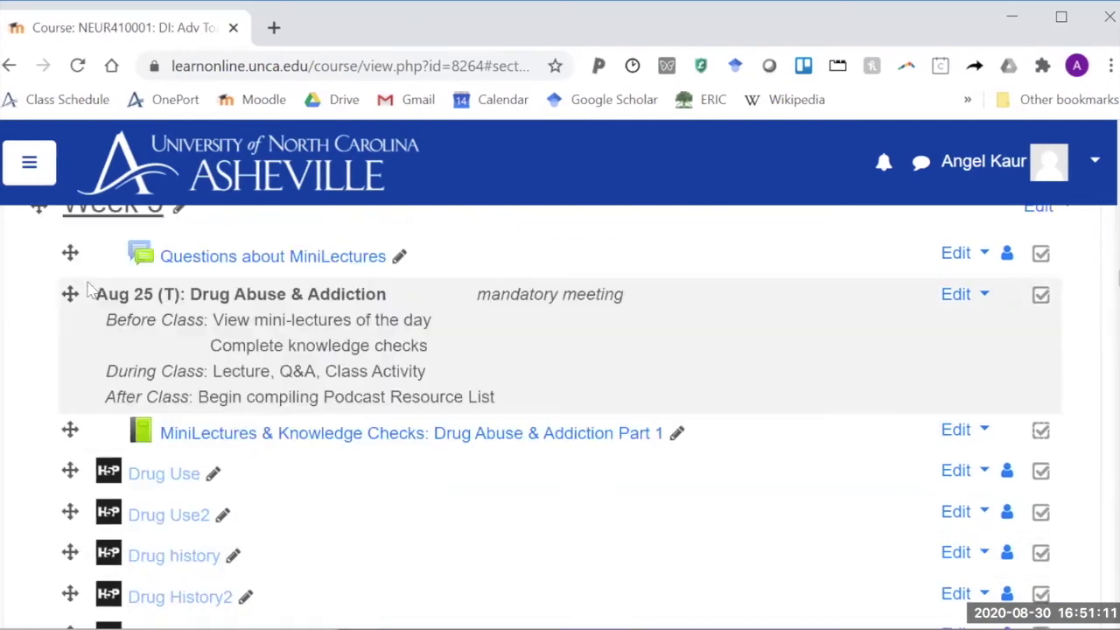
pyautogui.click(288, 437)
pyautogui.scroll(-3, 395, 350)
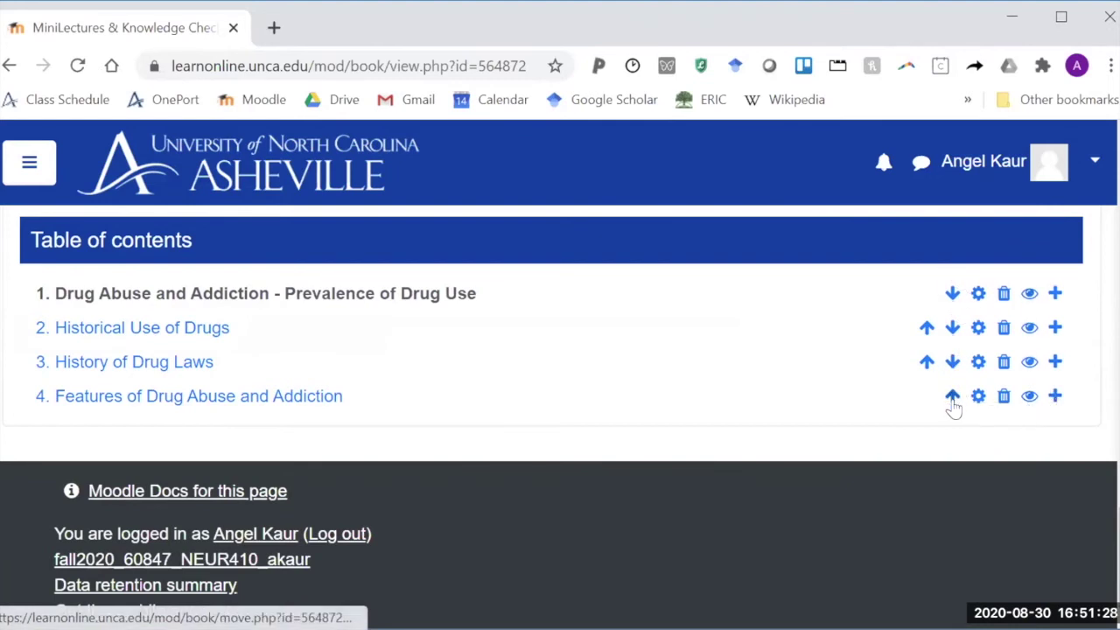
pyautogui.click(979, 333)
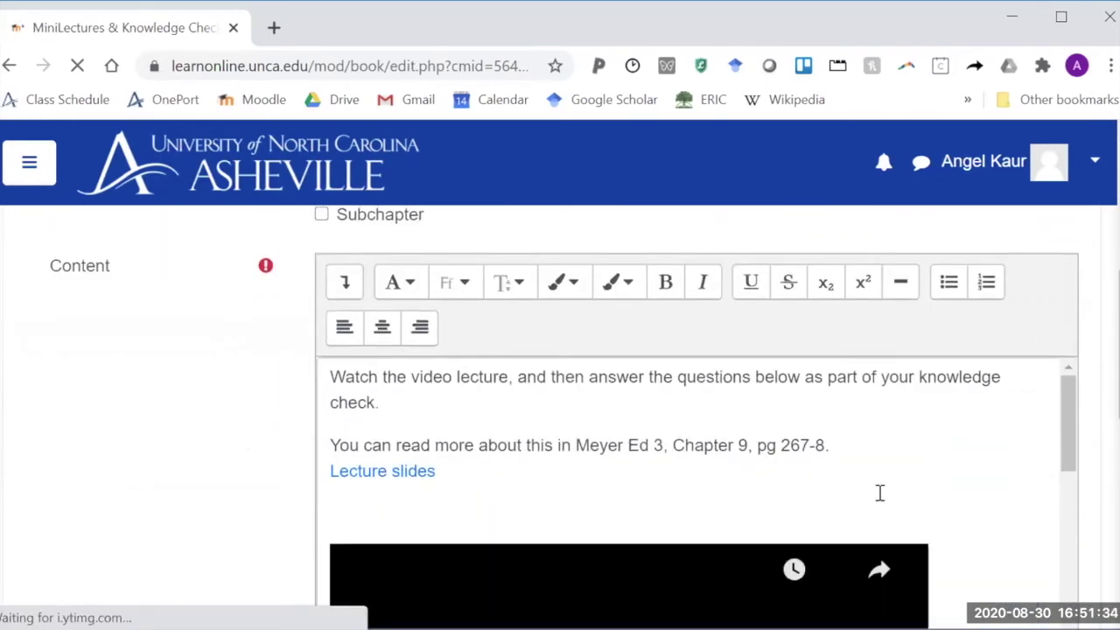
# Step: Expand the content editor's tools and switch the chapter content to its HTML source
pyautogui.click(346, 294)
pyautogui.click(505, 429)
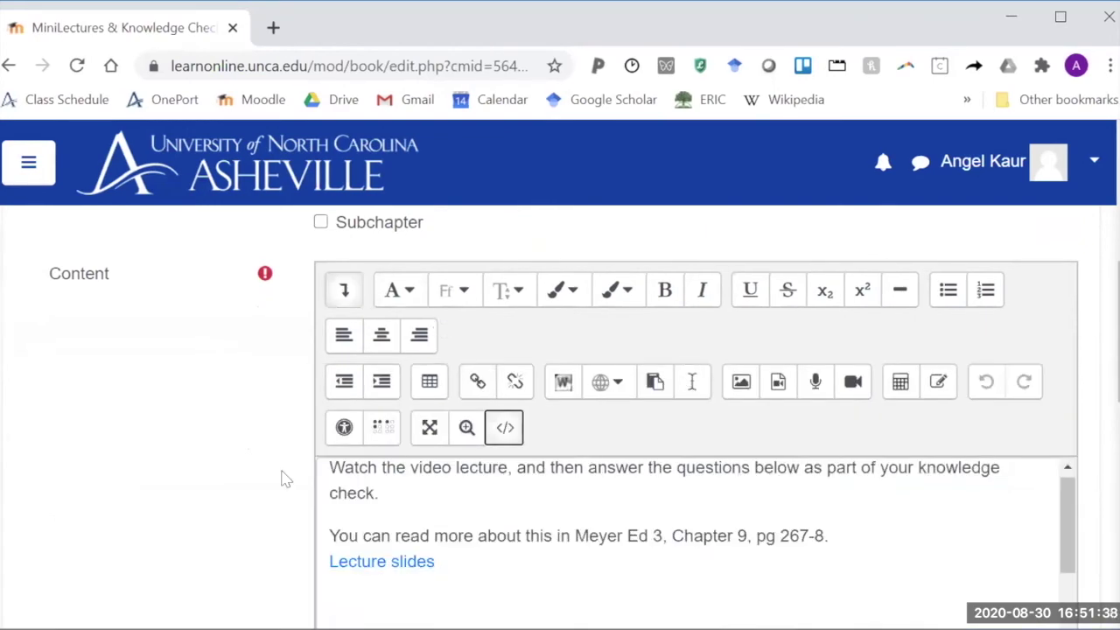
pyautogui.scroll(-2, 410, 505)
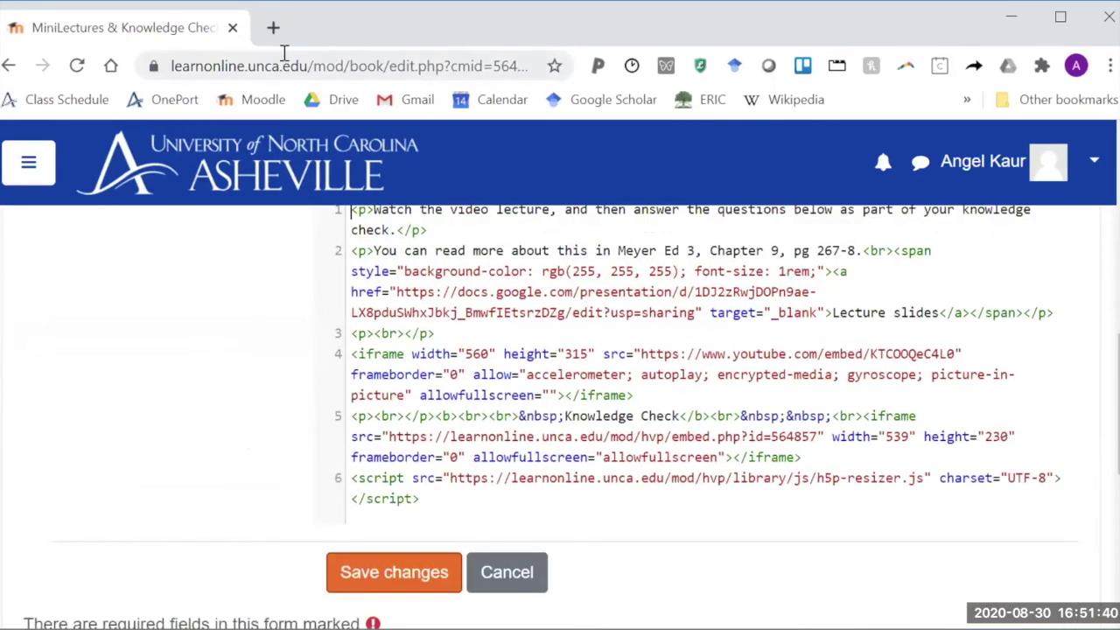
# Step: Open the Moodle dashboard in a new browser tab and go to the NEUR410001 Neuropharmacology course there
pyautogui.rightClick(209, 164)
pyautogui.click(243, 183)
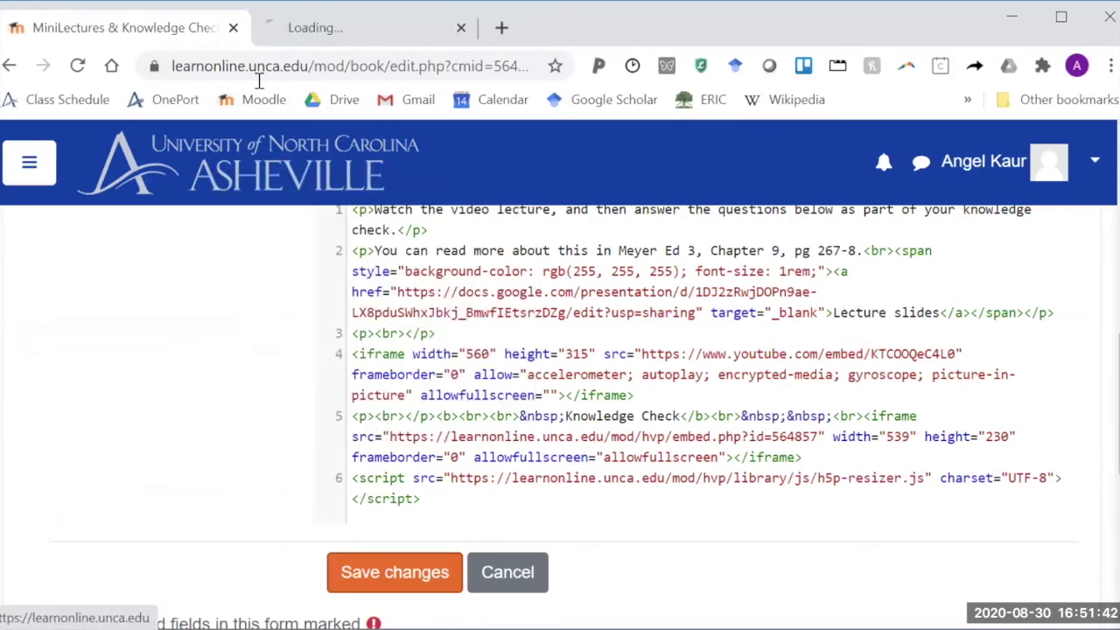
pyautogui.click(320, 28)
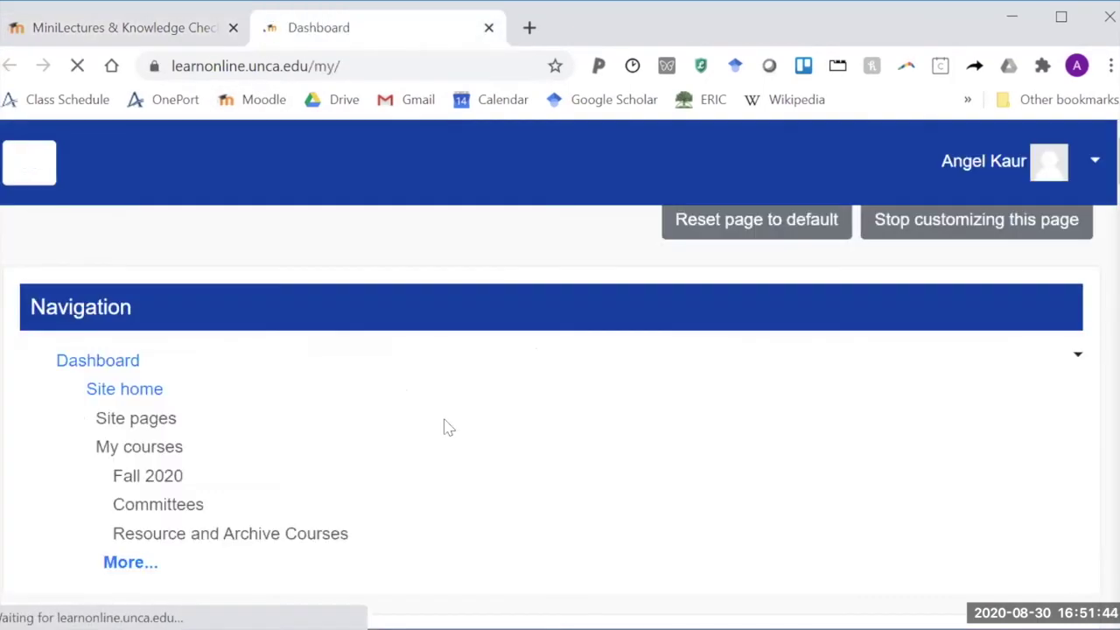
pyautogui.scroll(-5, 217, 461)
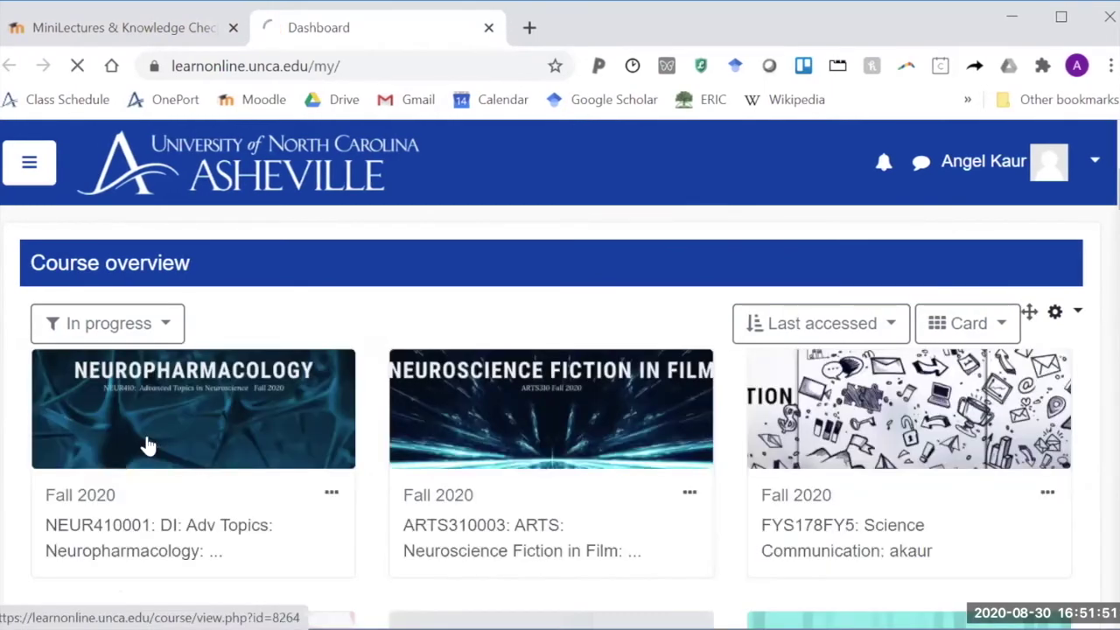
pyautogui.click(147, 447)
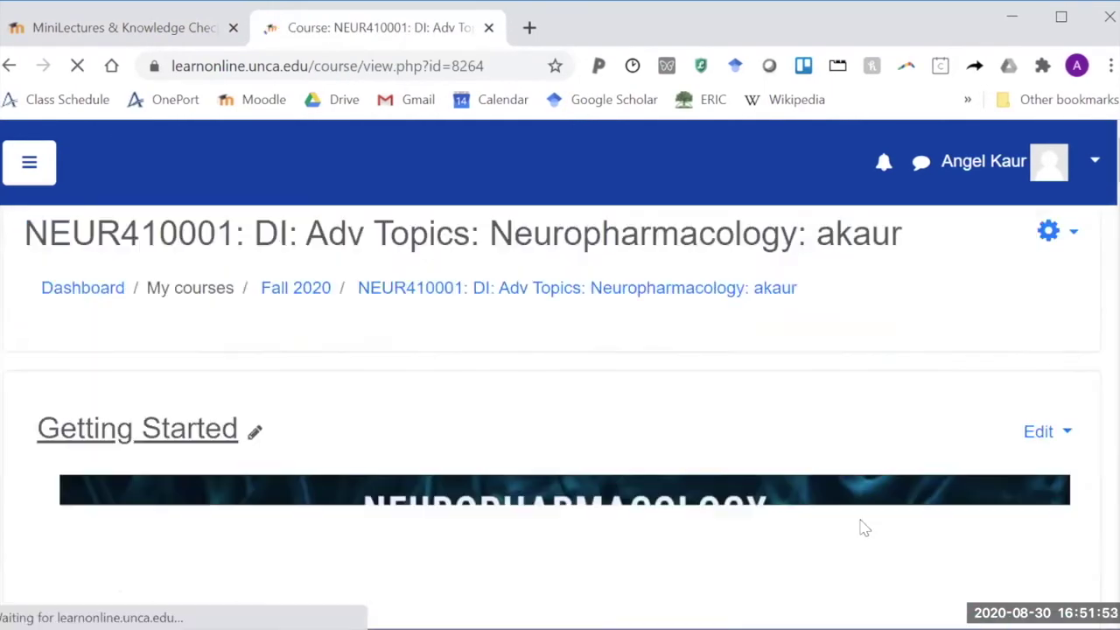
# Step: Open the Morphine v Heroin H5P activity in Week 2 and copy its embed code
pyautogui.scroll(-20, 862, 528)
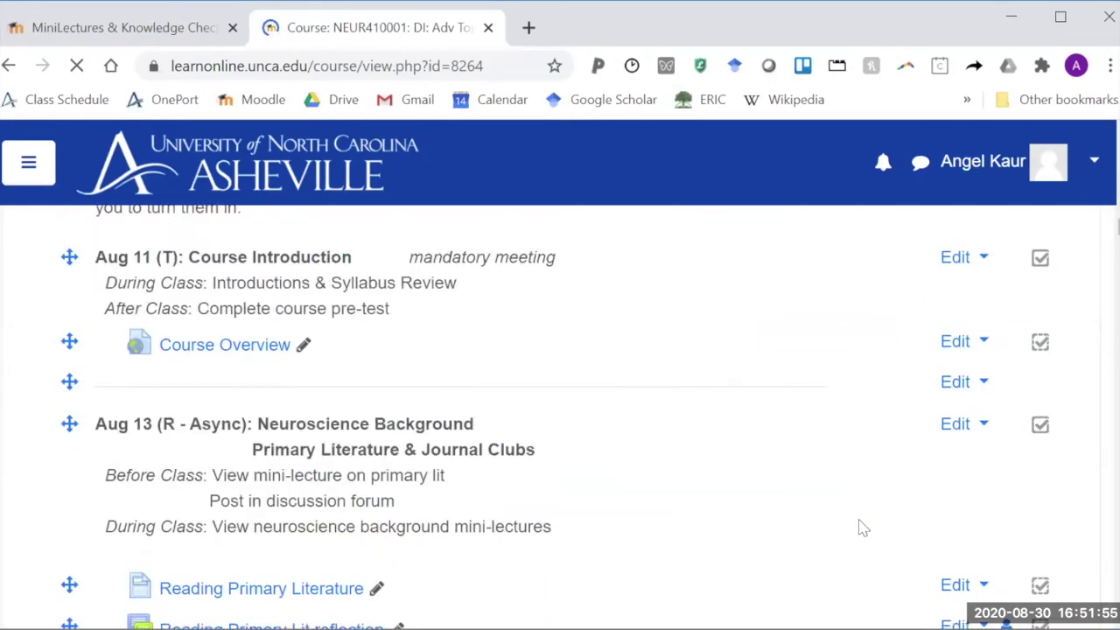
pyautogui.scroll(-3, 862, 528)
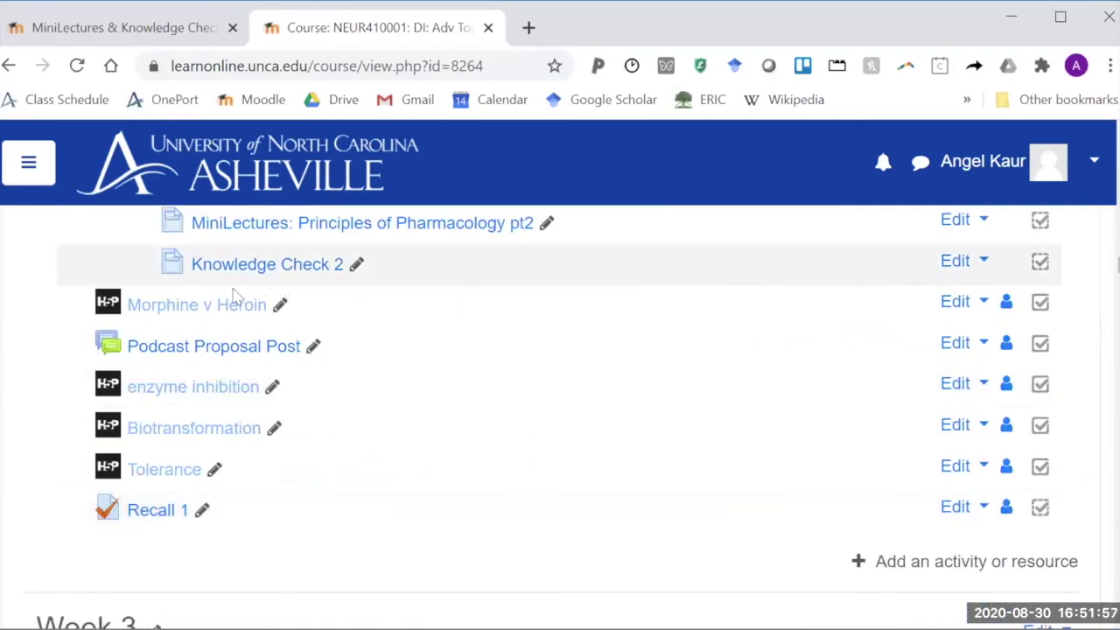
pyautogui.click(225, 308)
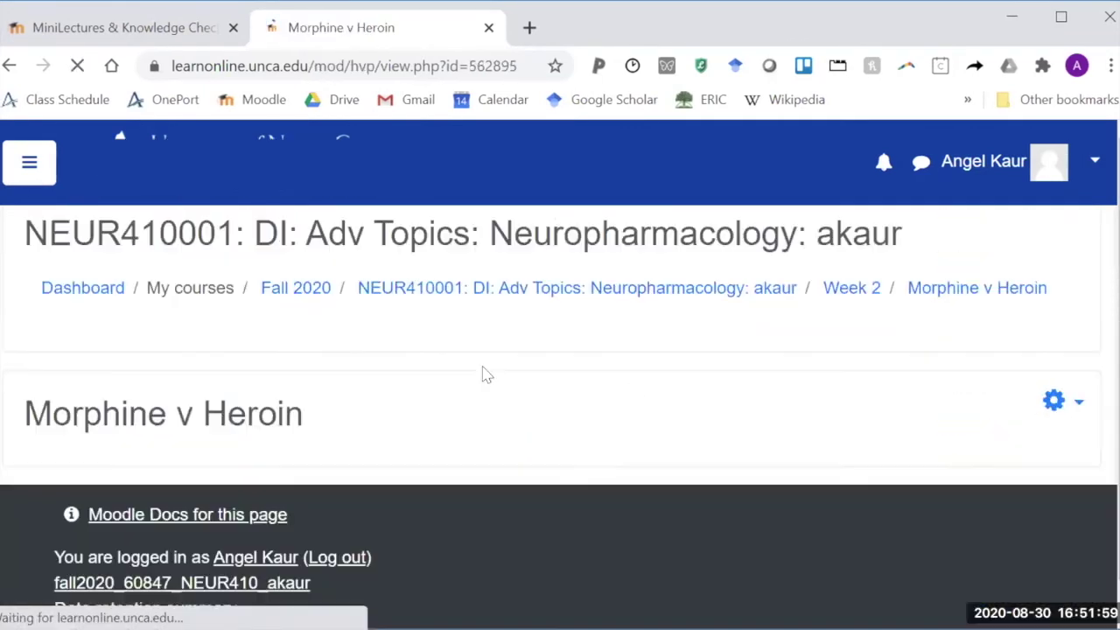
pyautogui.scroll(-2, 723, 493)
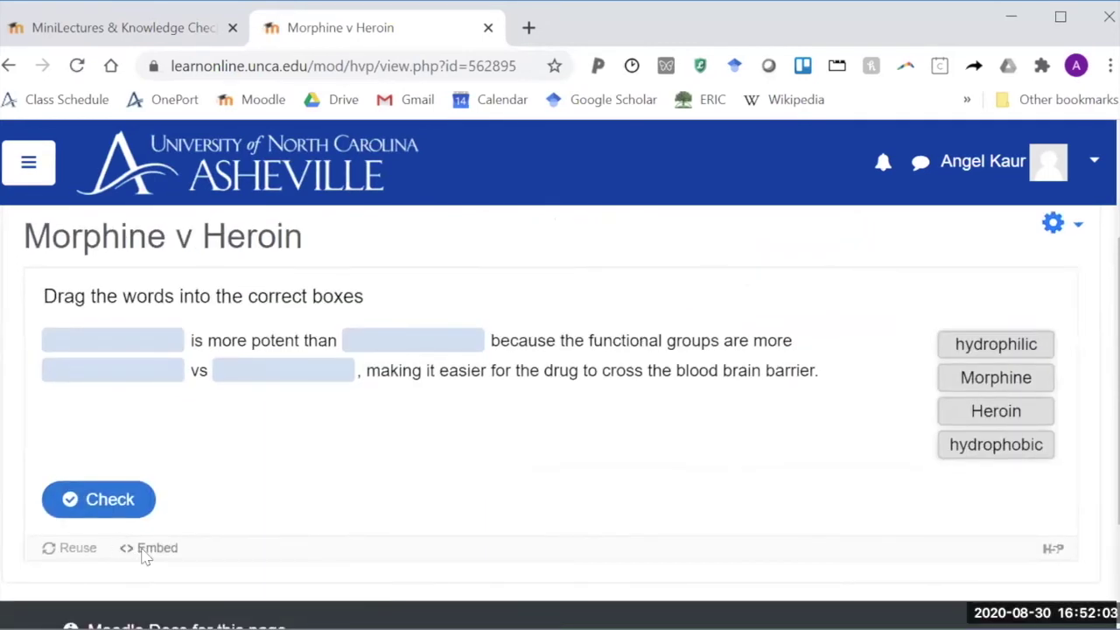
pyautogui.click(143, 554)
pyautogui.click(526, 369)
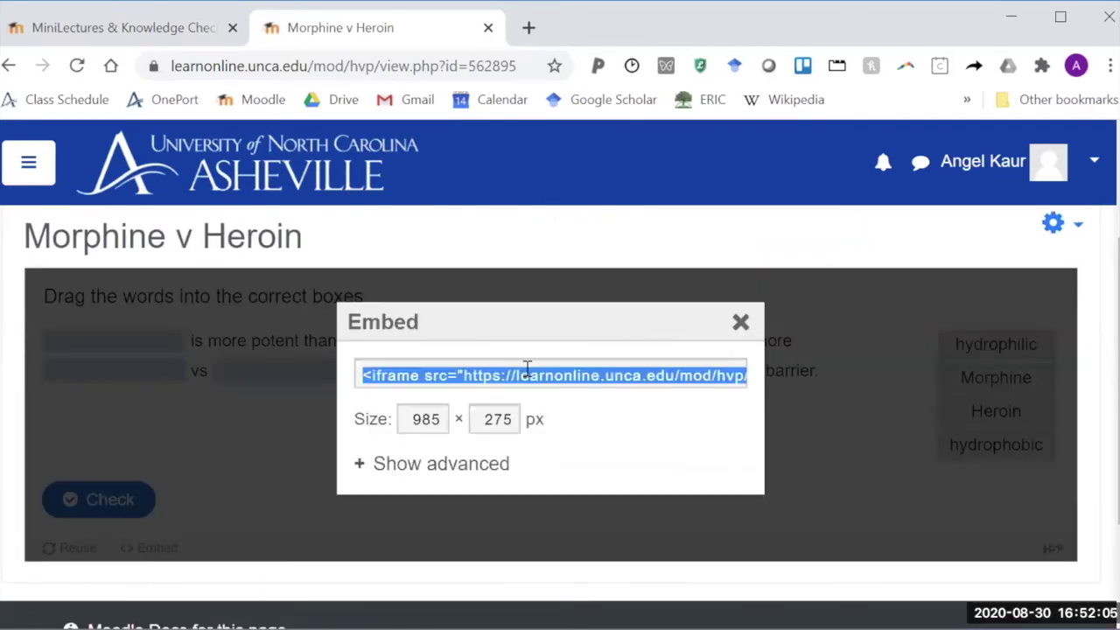
# Step: Return to the chapter being edited and paste the Morphine v Heroin embed code on a new line after the last script tag
pyautogui.click(146, 29)
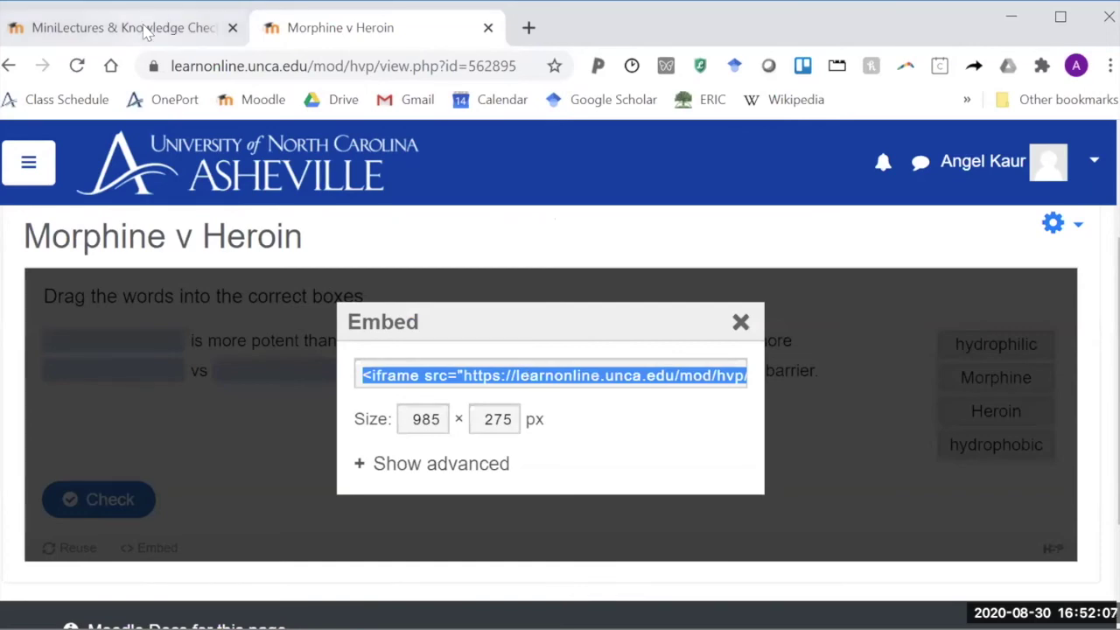
pyautogui.press('Return')
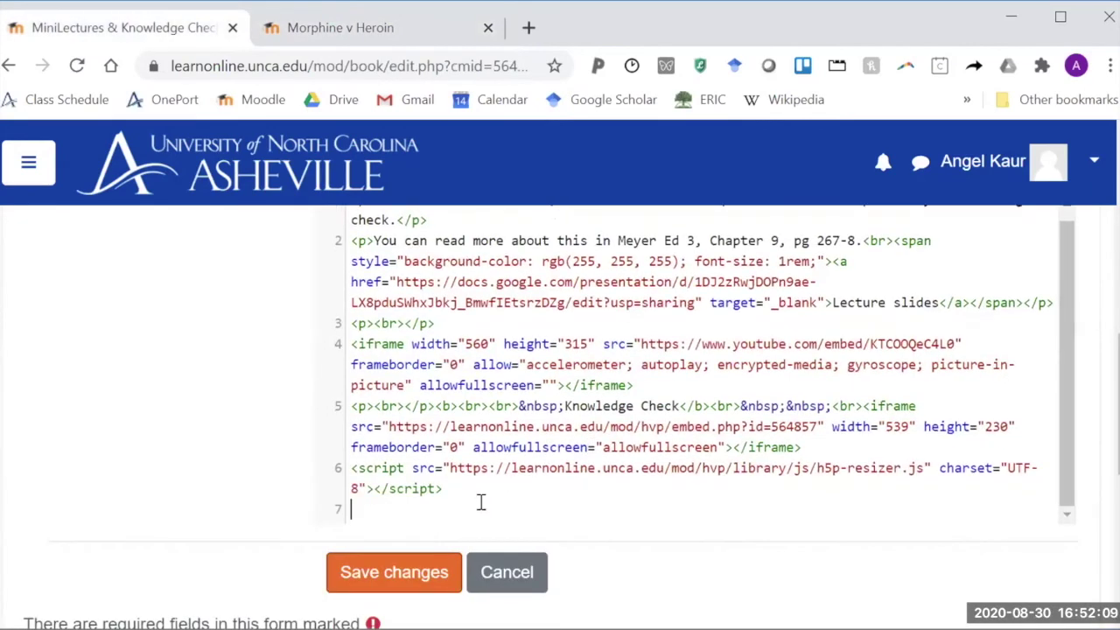
pyautogui.write('<iframe src="https://learnonline.unca.edu/mod/hvp/embed.php?id=562895" width="985" height="275" frameborder="0" allowfullscreen="allowfullscreen"></iframe><script src="https://learnonline.unca.edu/mod/hvp/library/js/h5p-resizer.js" charset="UTF-8"></script>')
pyautogui.scroll(5, 481, 504)
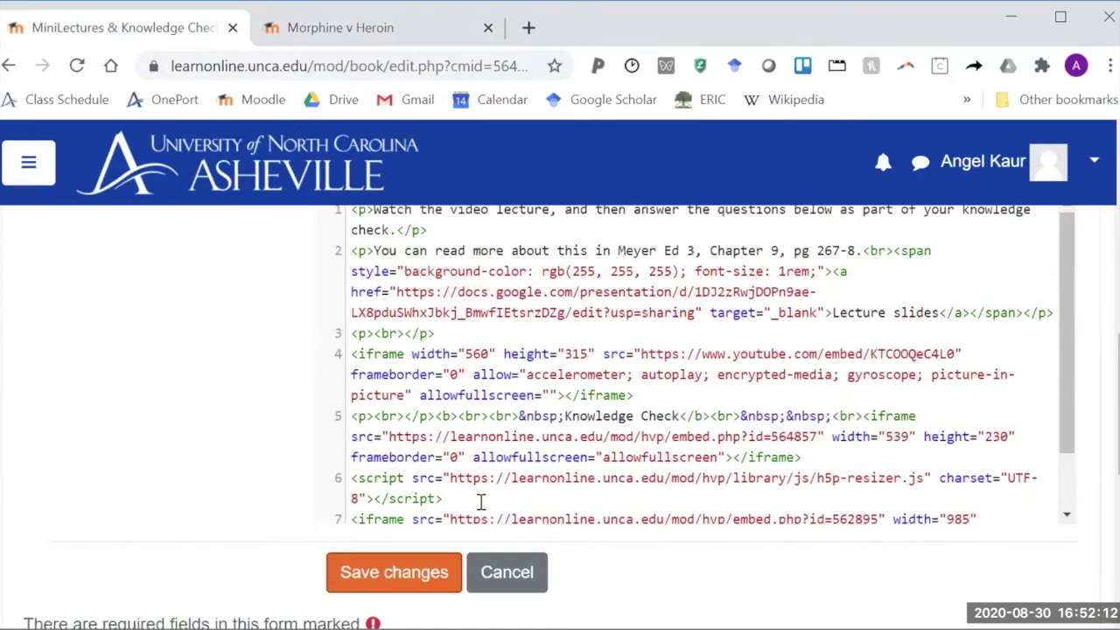
# Step: Preview the rendered chapter content down to the embedded word-matching exercise, and return to the HTML source
pyautogui.click(505, 399)
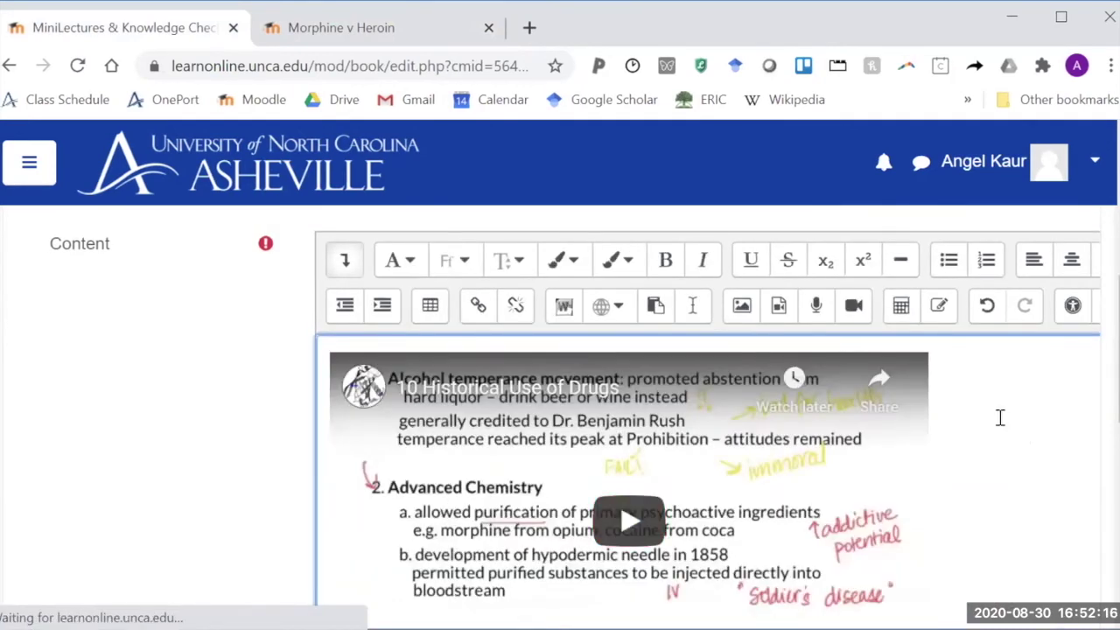
pyautogui.scroll(-10, 1001, 418)
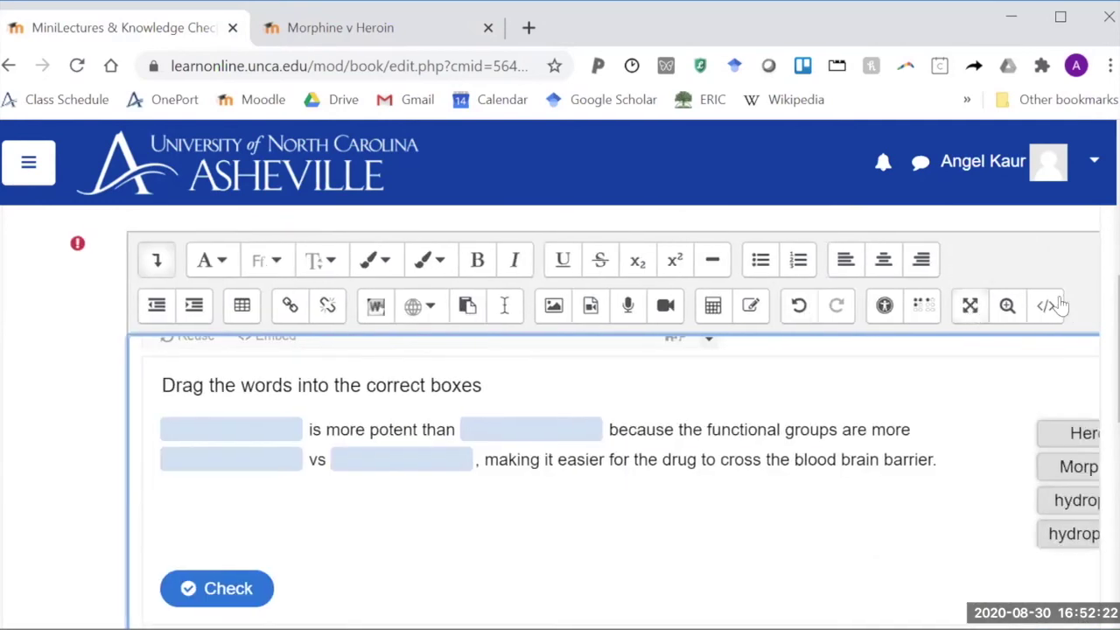
pyautogui.click(1046, 304)
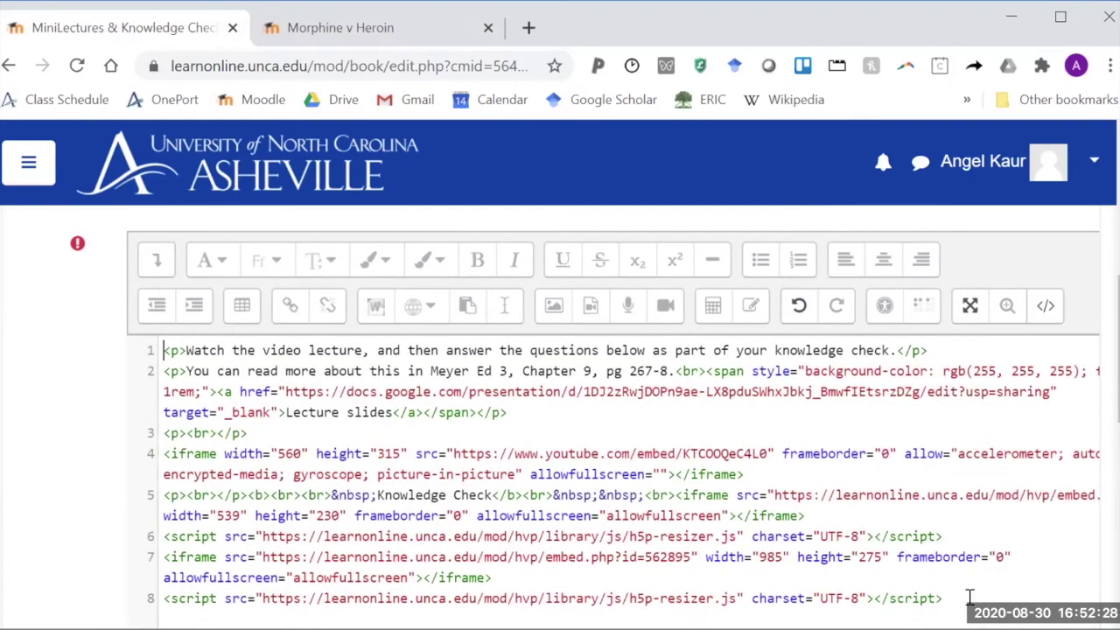
# Step: Delete the Morphine v Heroin iframe and its script tag from the end of the chapter's HTML source
pyautogui.click(940, 598)
pyautogui.keyDown('shift'); pyautogui.click(174, 561); pyautogui.keyUp('shift')
pyautogui.keyDown('shift'); pyautogui.click(167, 561); pyautogui.keyUp('shift')
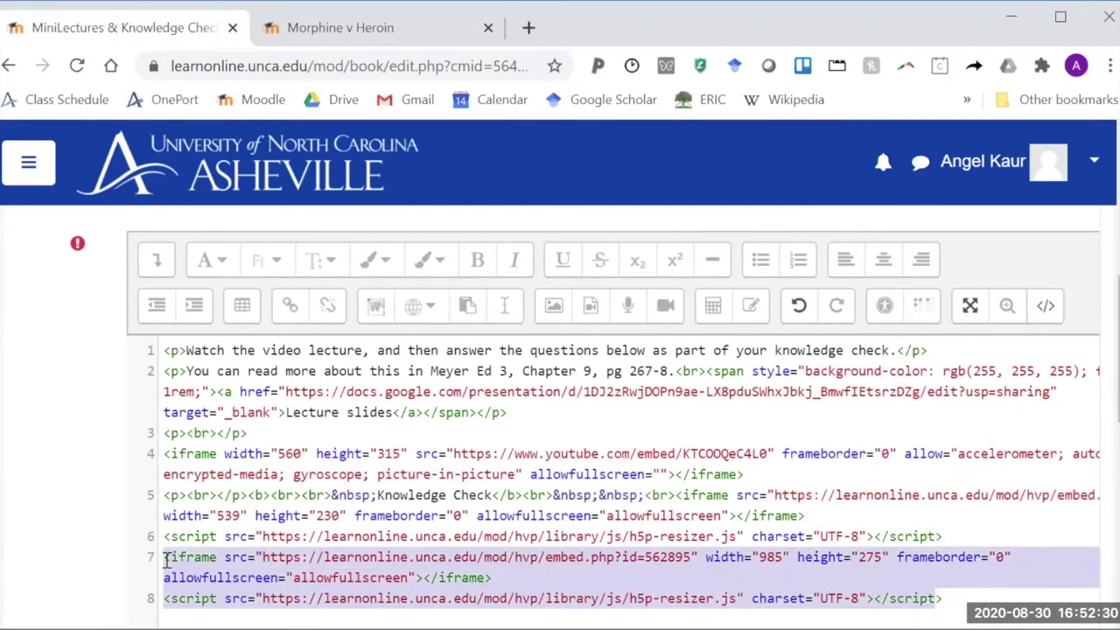
pyautogui.press('Delete')
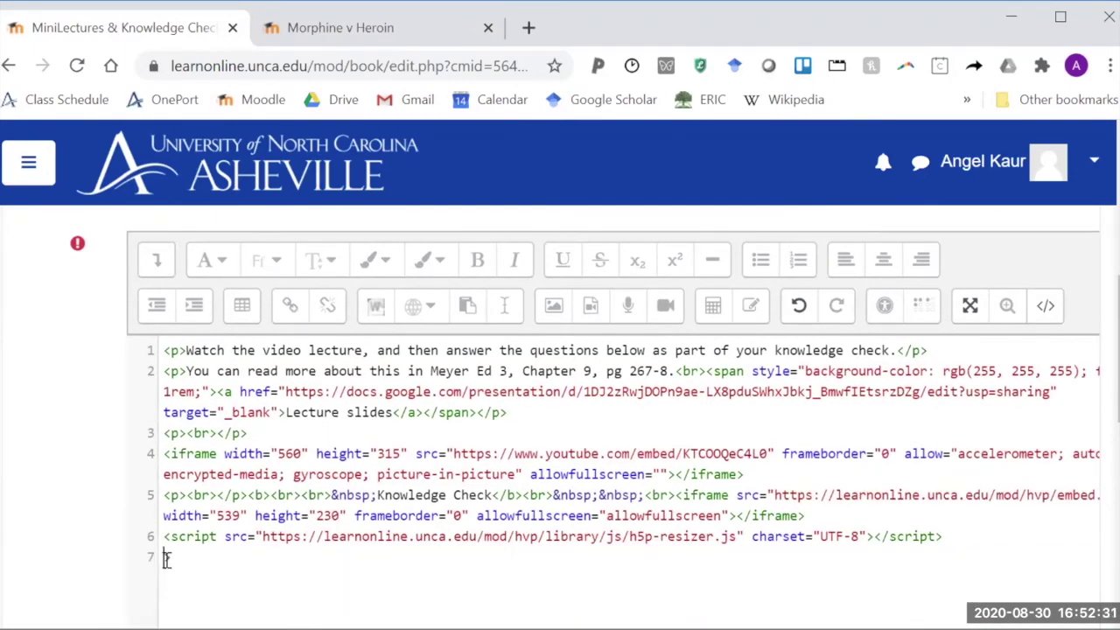
# Step: Leave the HTML source and save the Historical Use of Drugs chapter, and go back through the previous pages
pyautogui.click(1045, 305)
pyautogui.scroll(-10, 426, 355)
pyautogui.click(425, 354)
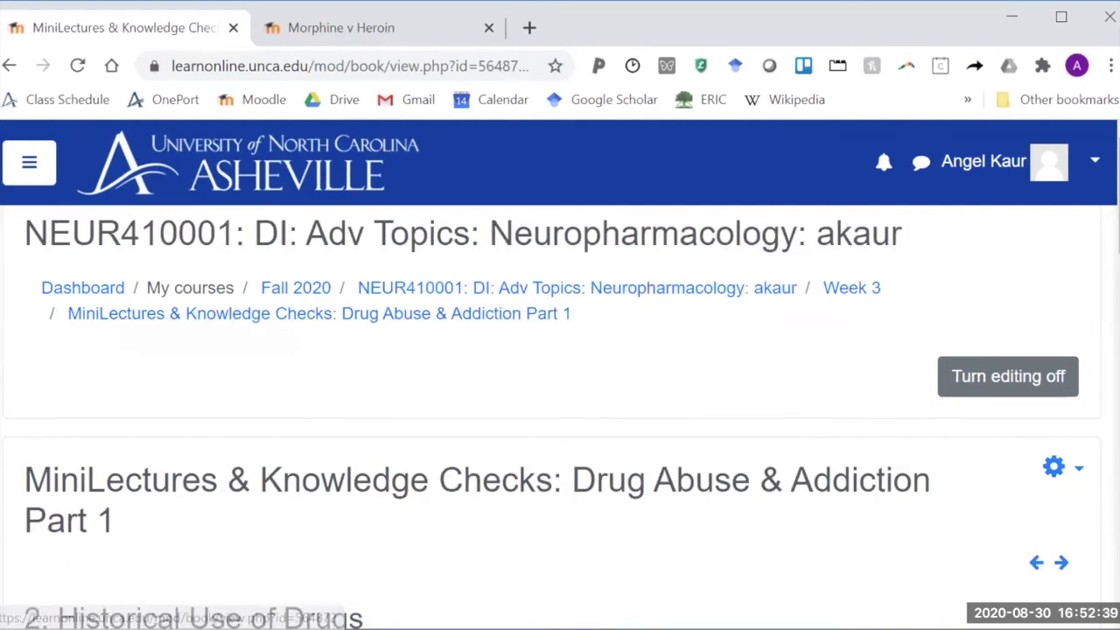
pyautogui.click(8, 66)
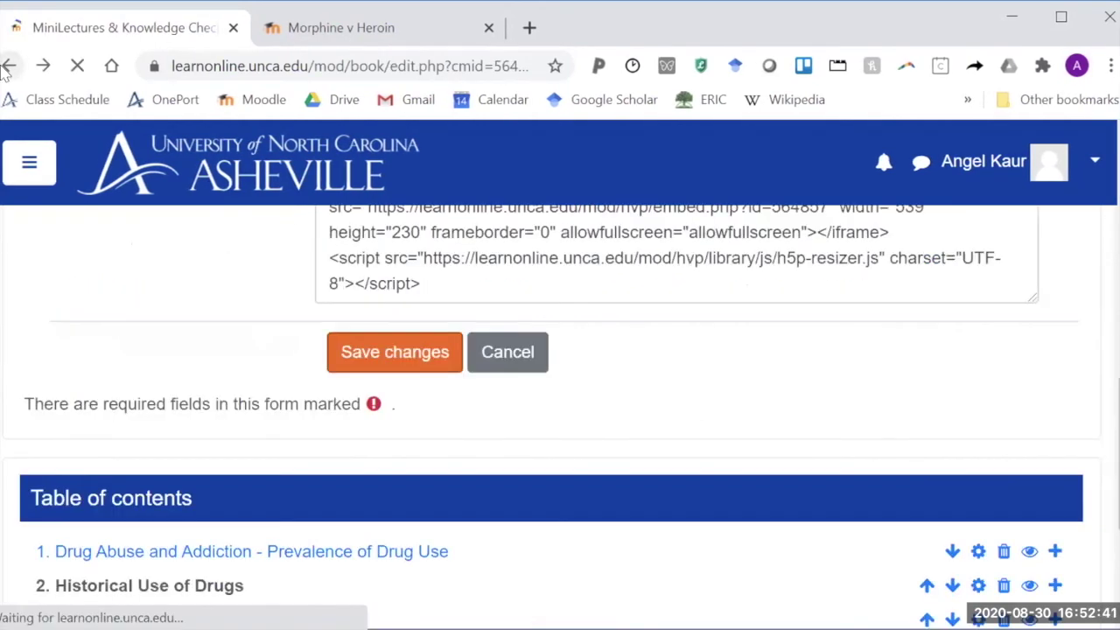
pyautogui.click(8, 67)
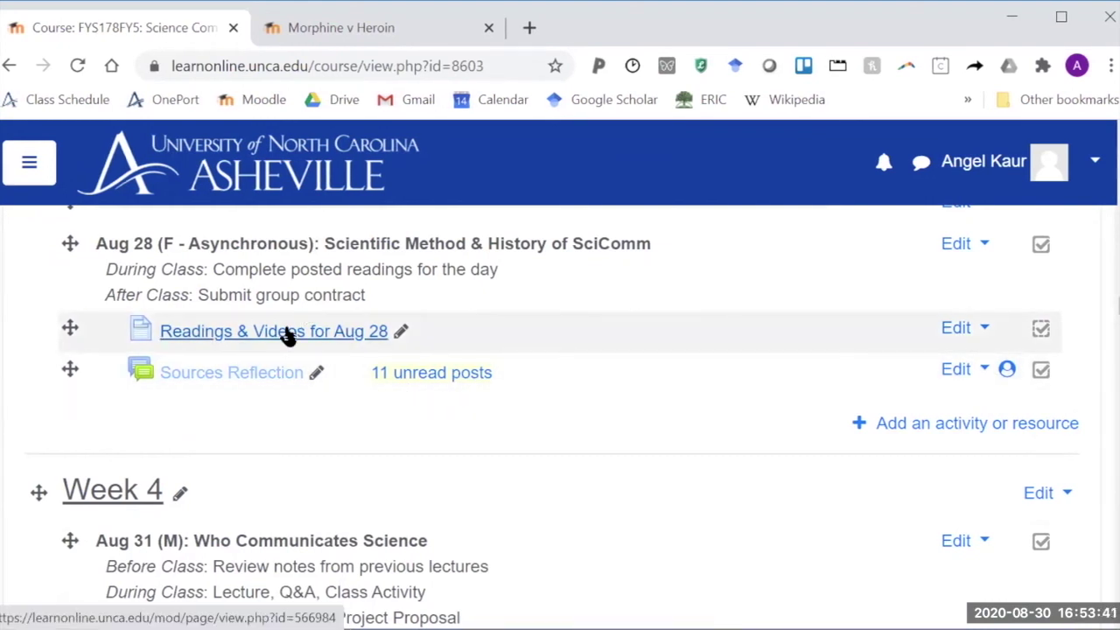
# Step: Open the Readings & Videos for Aug 28 page in the FYS178 course and look through it down to the Reflection section
pyautogui.click(288, 334)
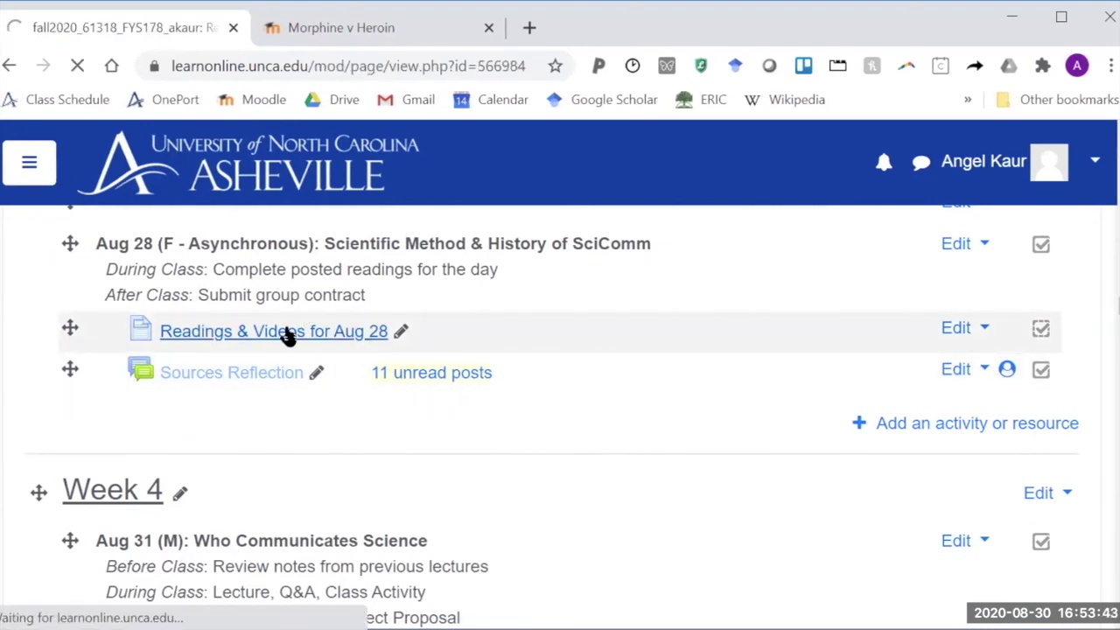
pyautogui.scroll(-15, 780, 441)
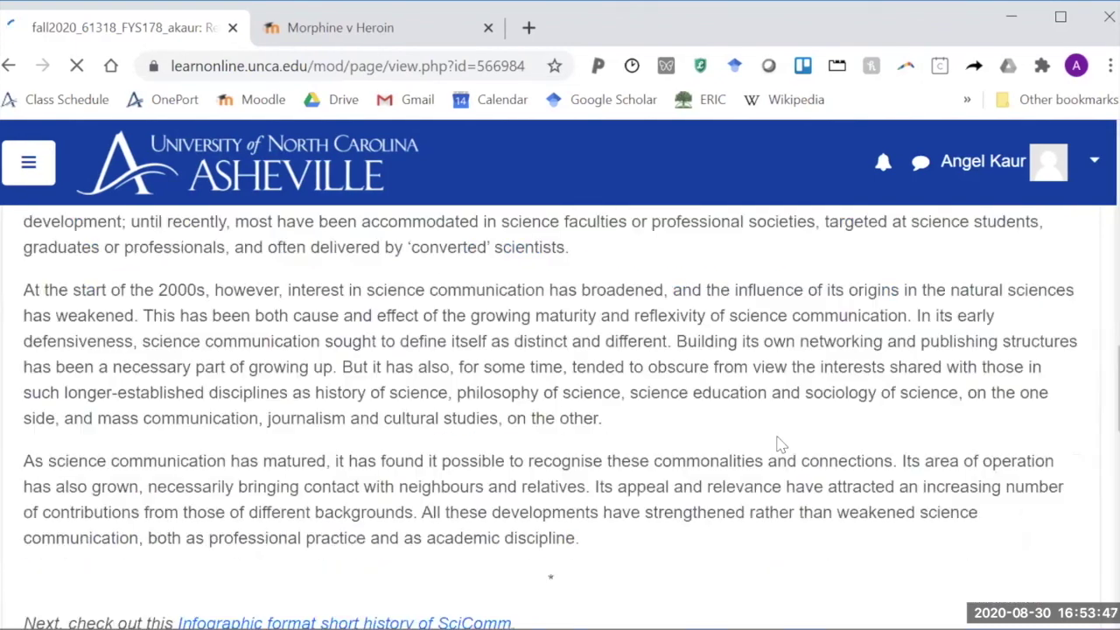
pyautogui.scroll(-2, 778, 435)
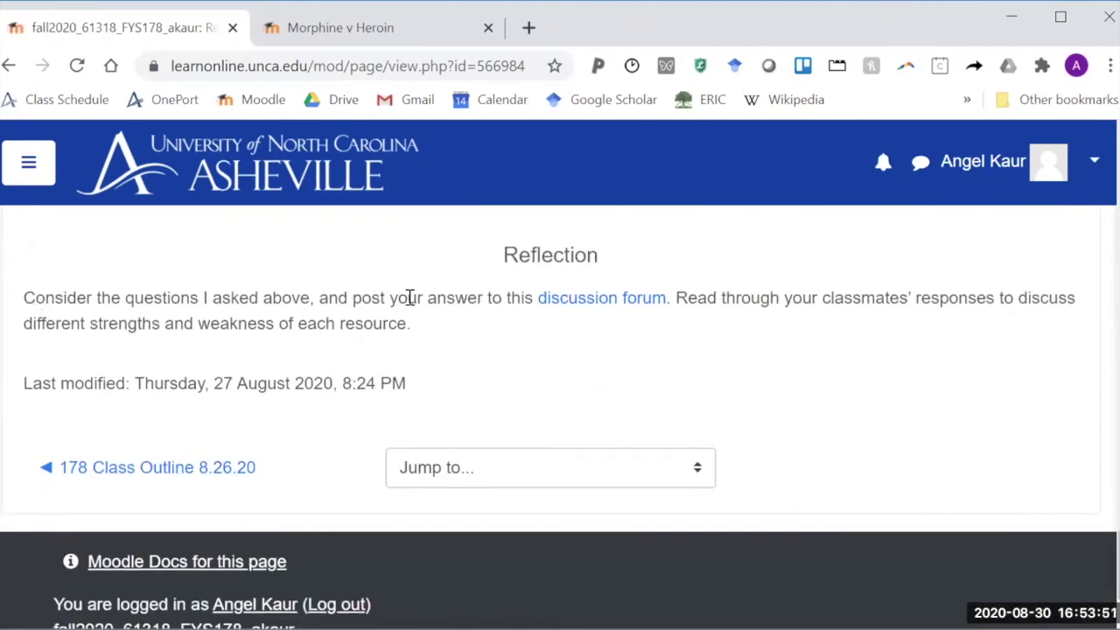
# Step: View the discussion forum linked in the Reflection section, and return to the Aug 28 items on the course page
pyautogui.click(572, 300)
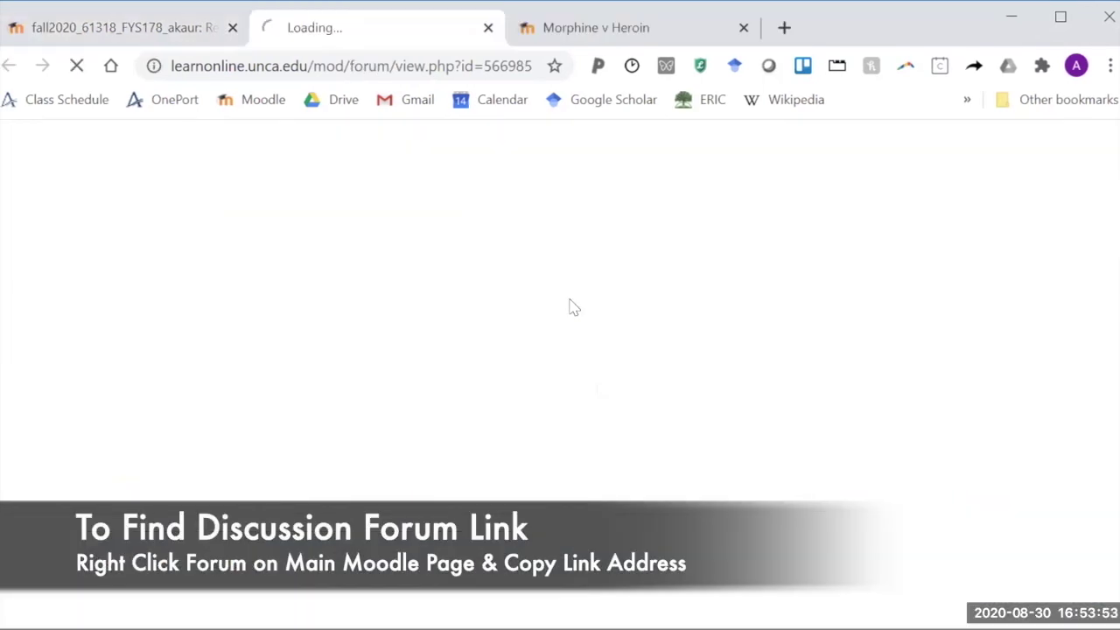
pyautogui.scroll(-2, 550, 454)
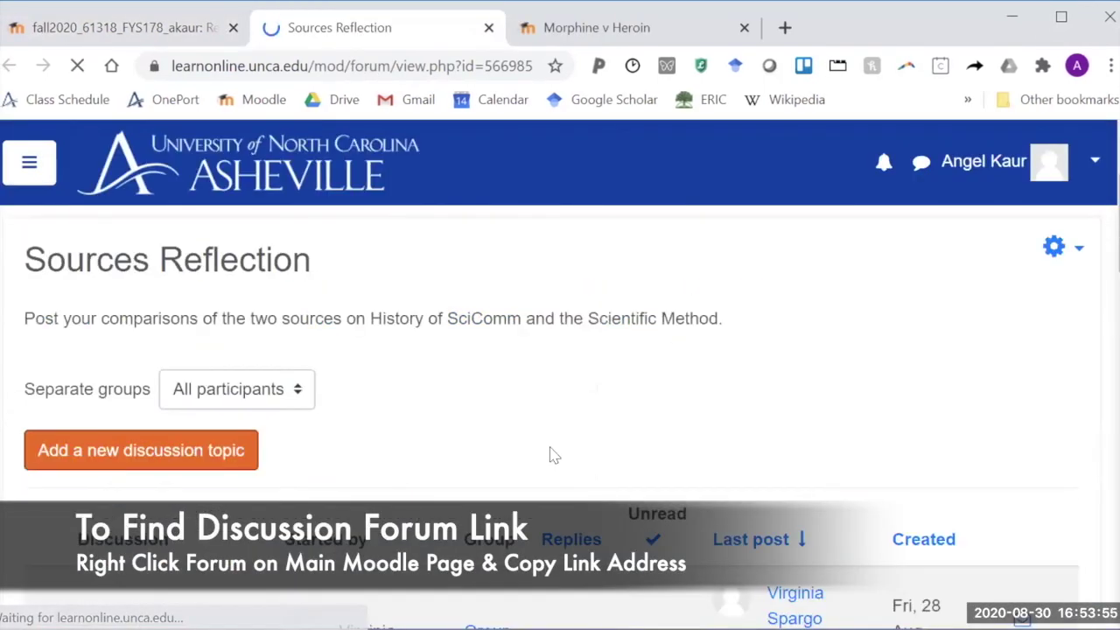
pyautogui.hotkey('ctrl', 'w')
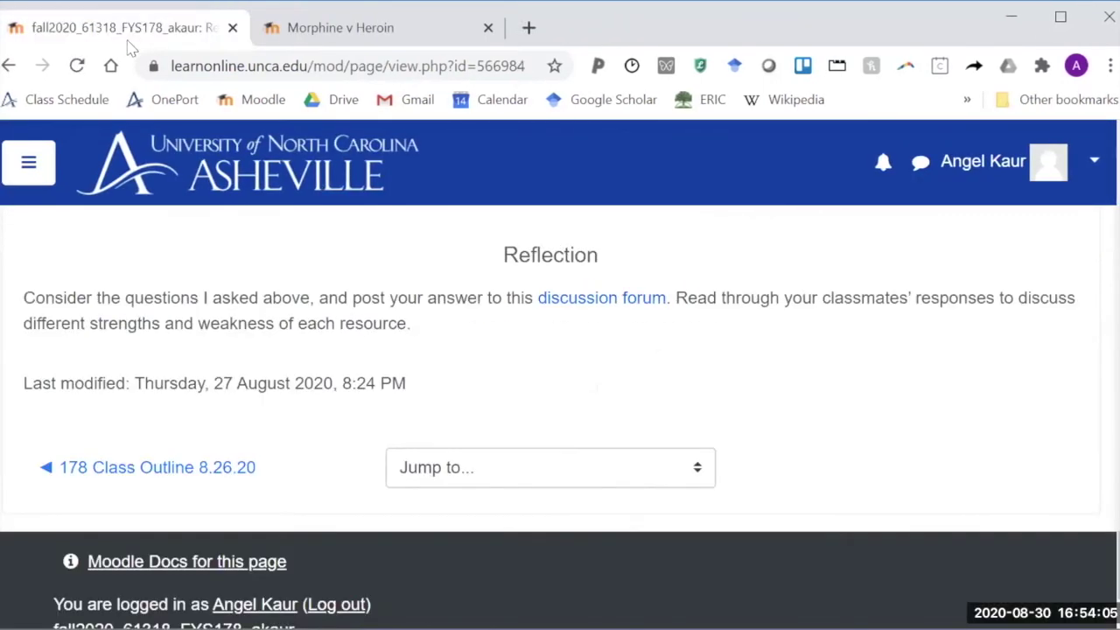
pyautogui.click(8, 66)
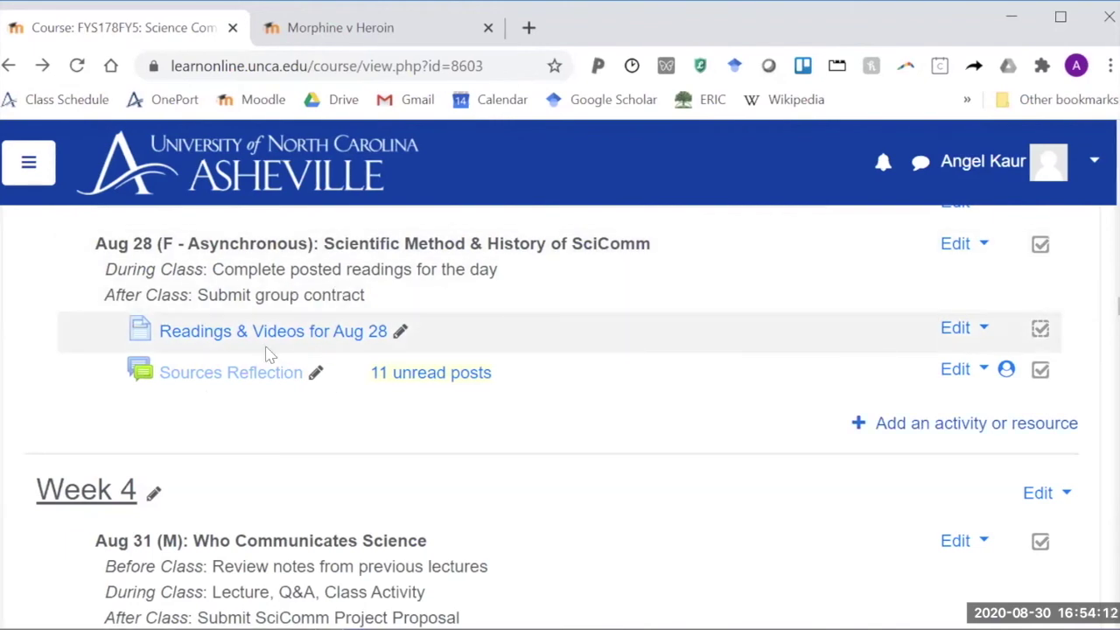
pyautogui.scroll(1, 267, 350)
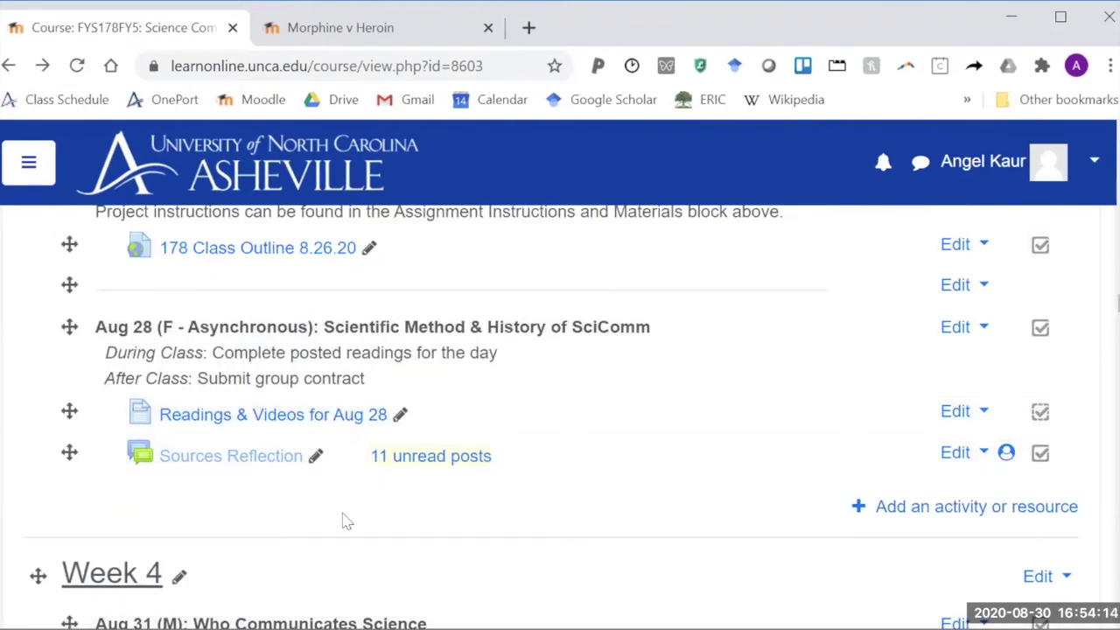